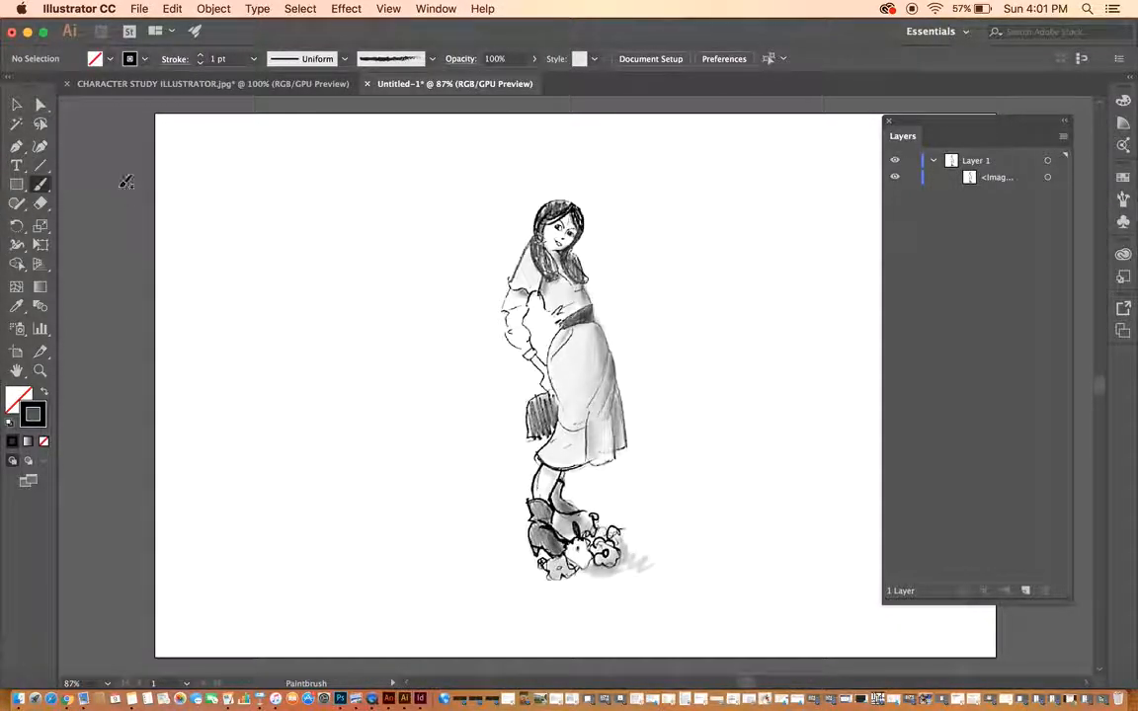
Undock the tool palette so it floats over the canvas, and paint a short curved charcoal stroke beside the sketched figure.
{"action": "left_click_drag", "start_coordinate": [34, 95], "coordinate": [118, 146]}
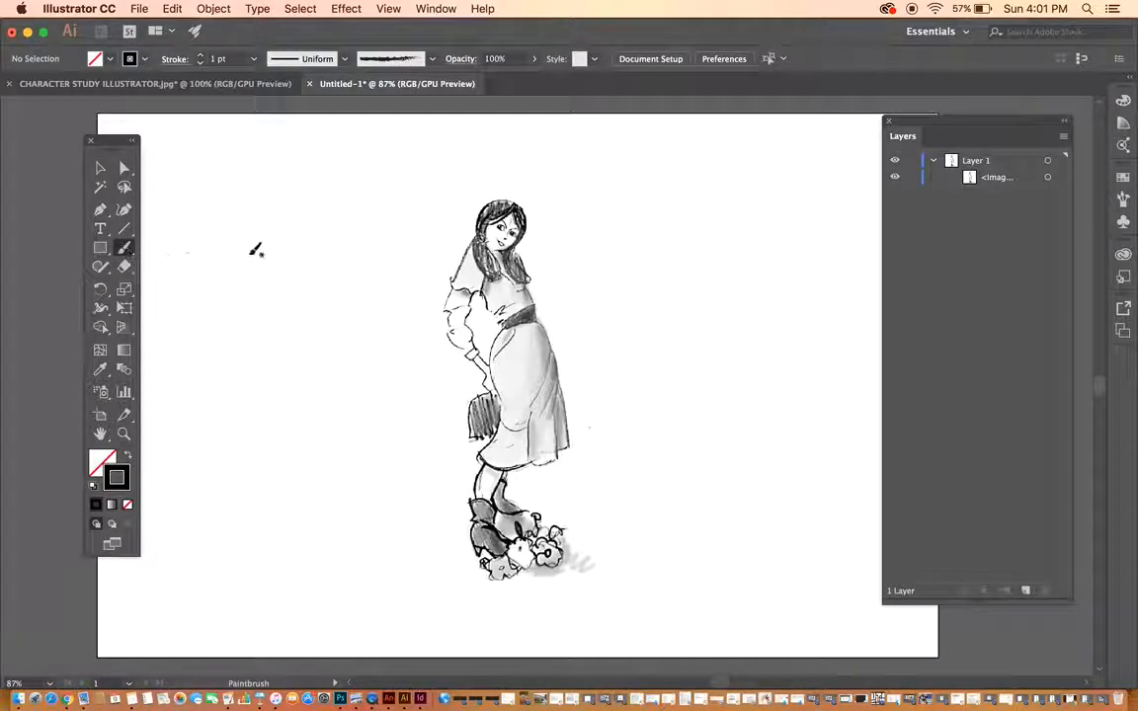
{"action": "left_click_drag", "start_coordinate": [304, 206], "coordinate": [250, 292]}
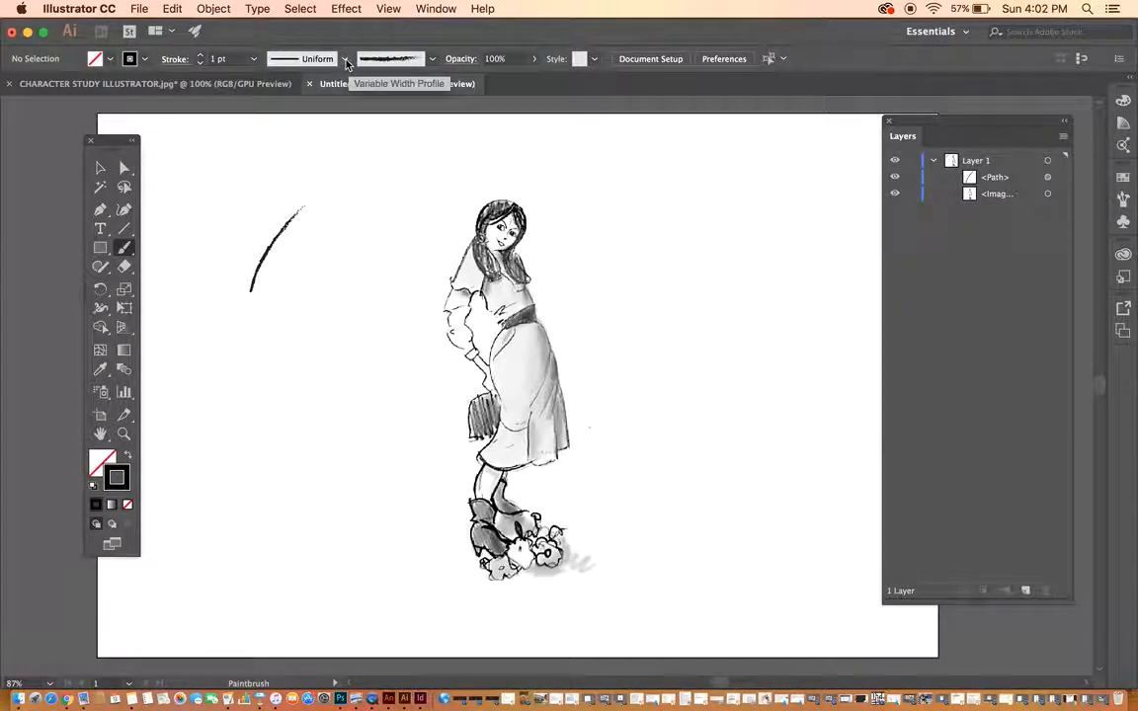
Select the curved stroke, try a 3 pt weight on it and return it to 1 pt.
{"action": "left_click", "coordinate": [100, 170]}
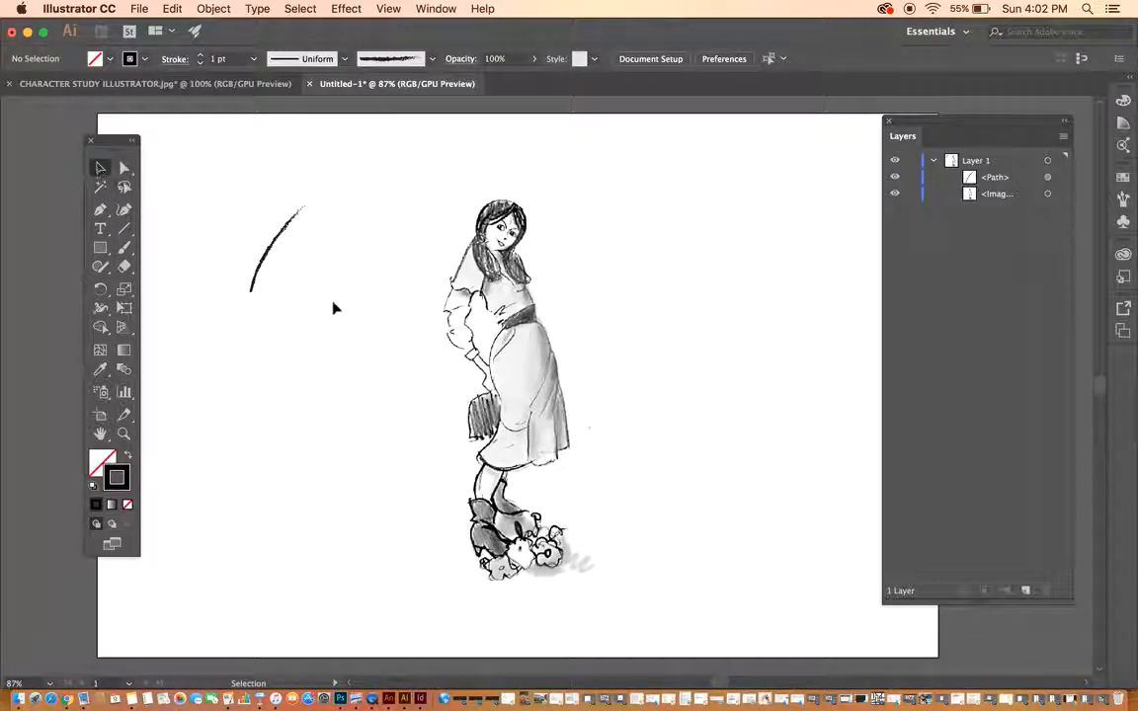
{"action": "left_click", "coordinate": [271, 247]}
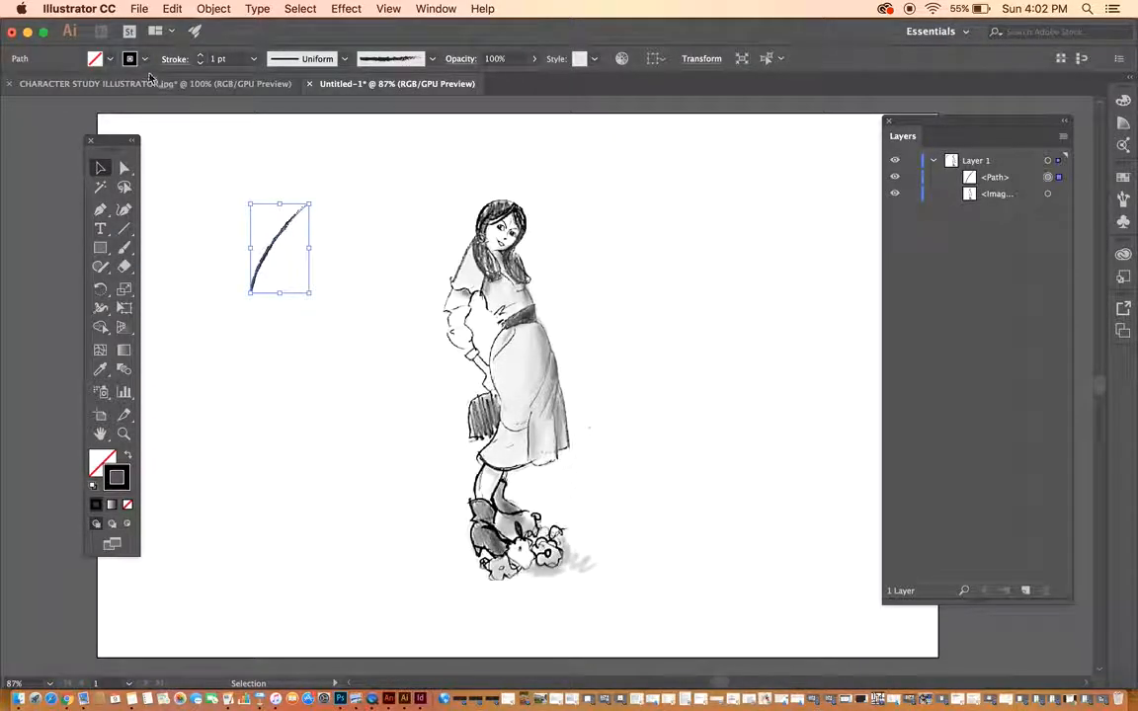
{"action": "left_click", "coordinate": [199, 56]}
{"action": "left_click", "coordinate": [200, 63]}
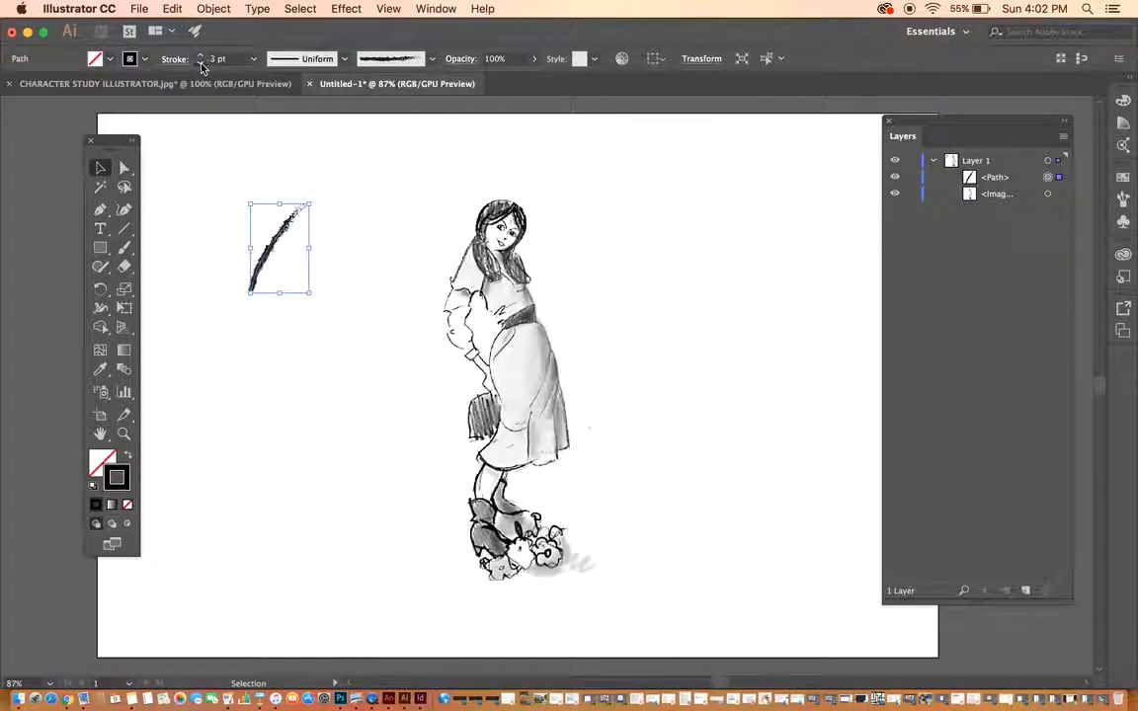
Try the teardrop width profile on the curved stroke, and apply the symmetrical profile tapered at both ends instead.
{"action": "left_click", "coordinate": [343, 60]}
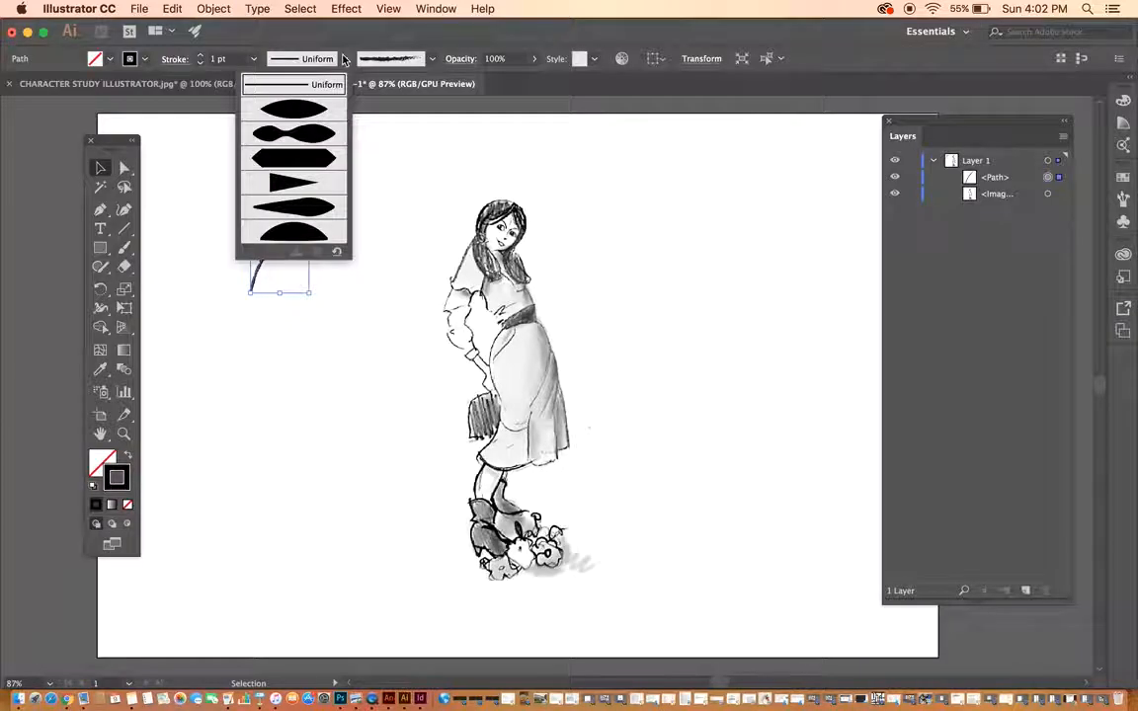
{"action": "left_click", "coordinate": [318, 211]}
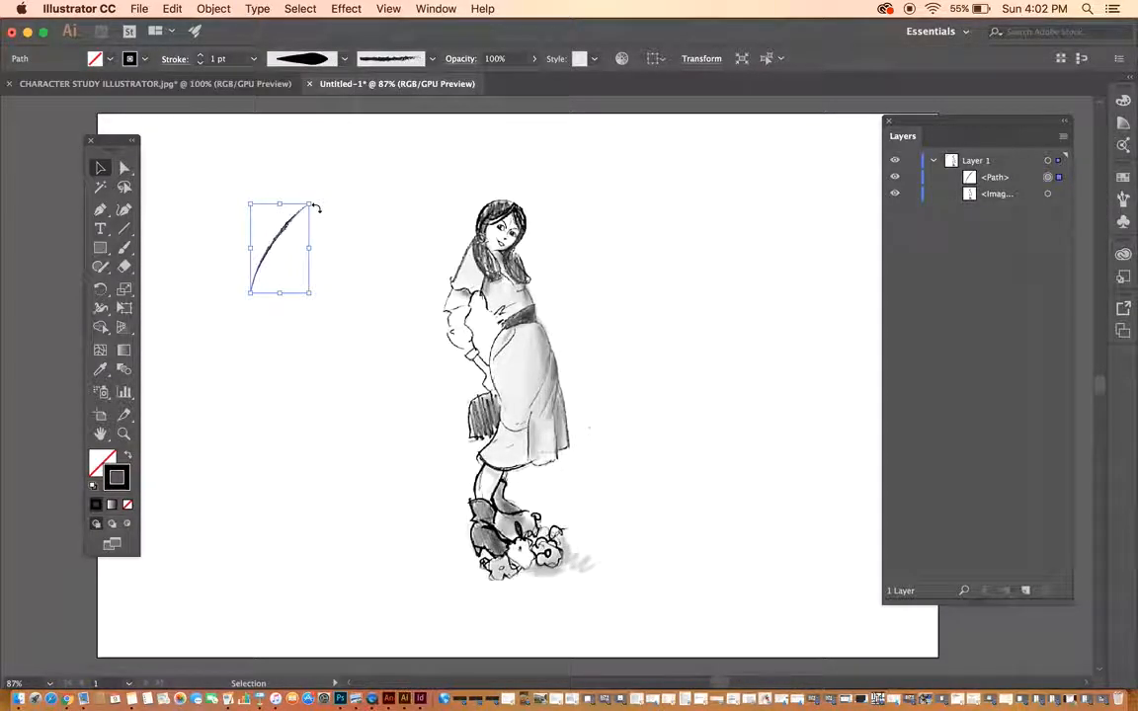
{"action": "left_click", "coordinate": [343, 59]}
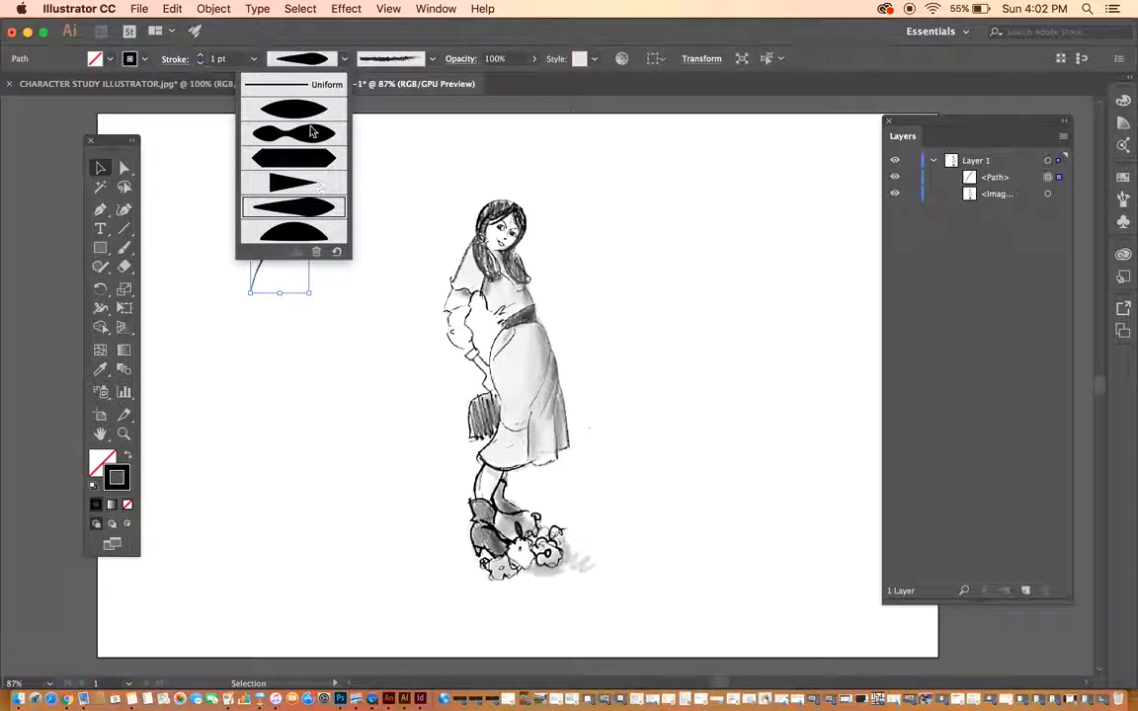
{"action": "left_click", "coordinate": [284, 107]}
Switch the curved stroke to the Basic brush and raise its weight to 13 pt.
{"action": "left_click", "coordinate": [431, 58]}
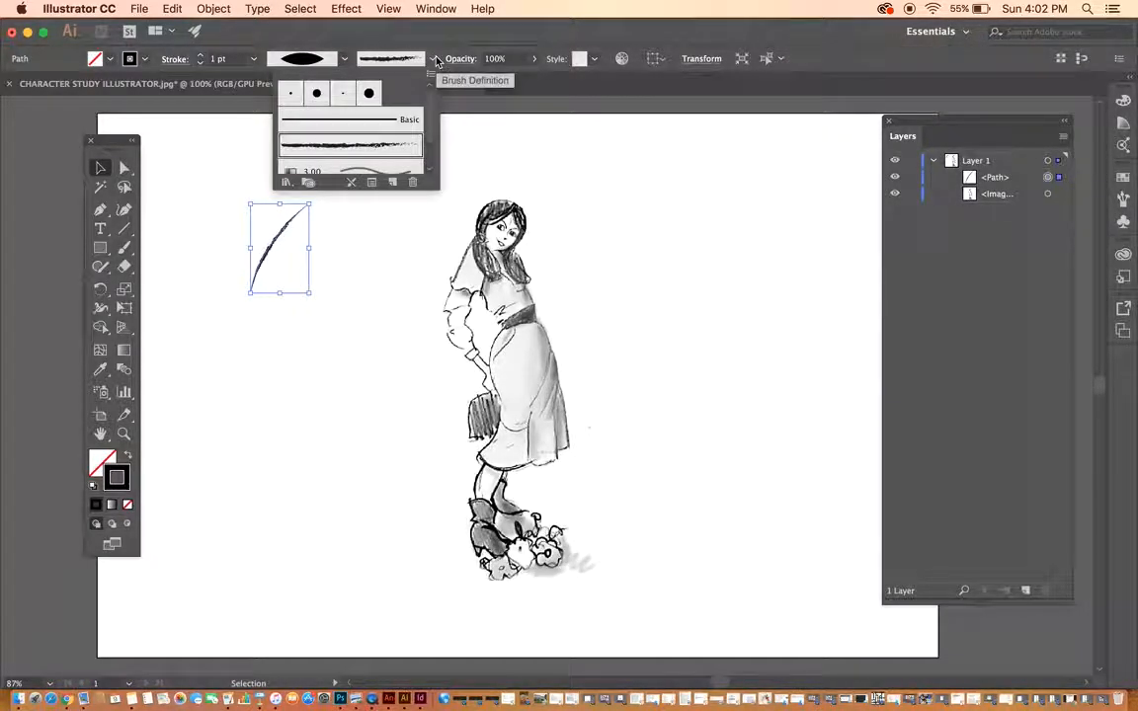
{"action": "left_click", "coordinate": [406, 119]}
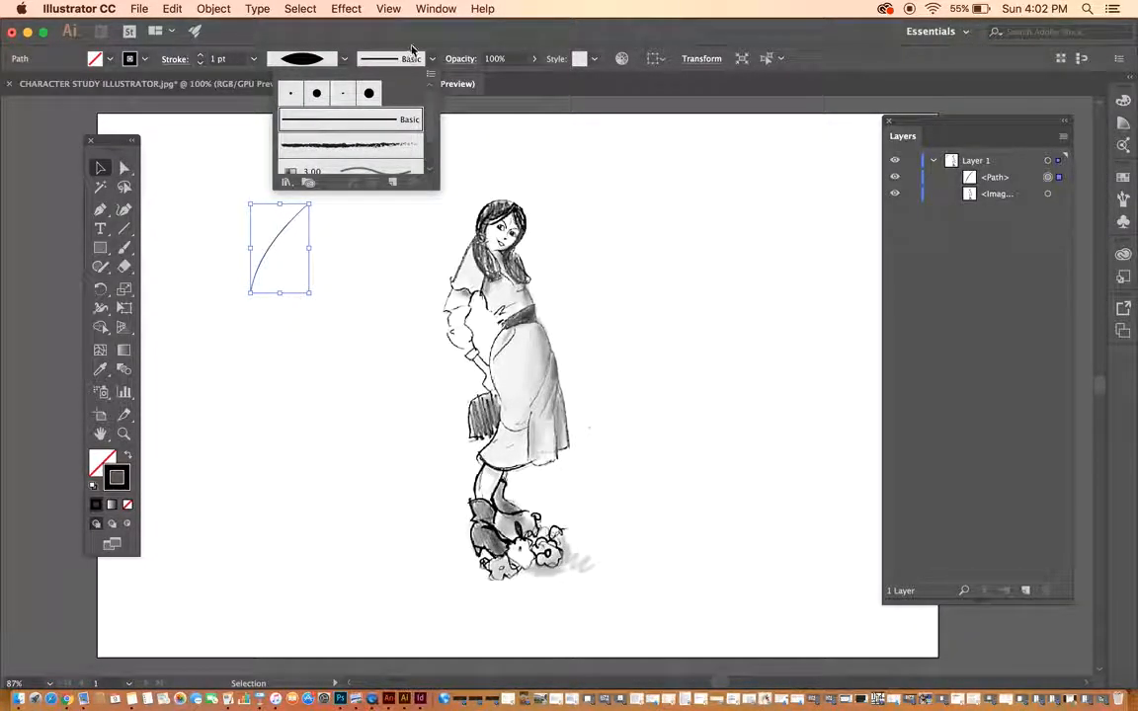
{"action": "left_click", "coordinate": [202, 57]}
{"action": "left_click", "coordinate": [202, 56]}
{"action": "left_click", "coordinate": [202, 57]}
{"action": "left_click", "coordinate": [201, 57]}
{"action": "left_click", "coordinate": [201, 56]}
{"action": "left_click", "coordinate": [201, 56]}
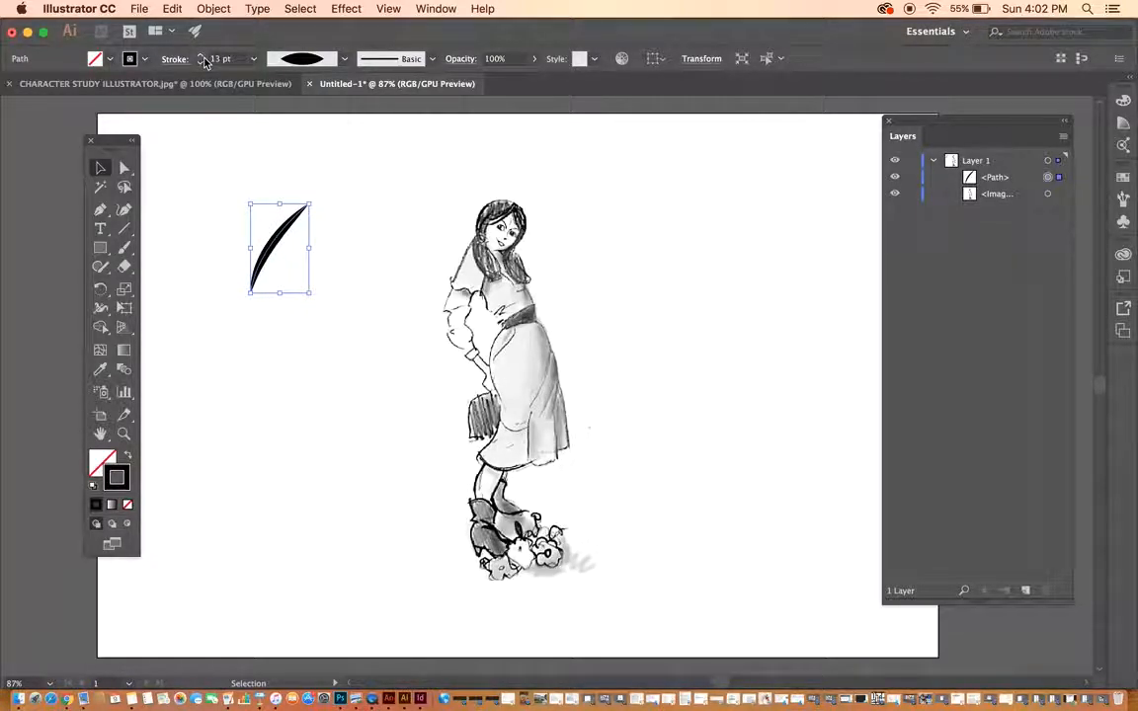
Try the double-bulge width profile on the curved stroke and restore the symmetrical tapered one.
{"action": "left_click", "coordinate": [344, 58]}
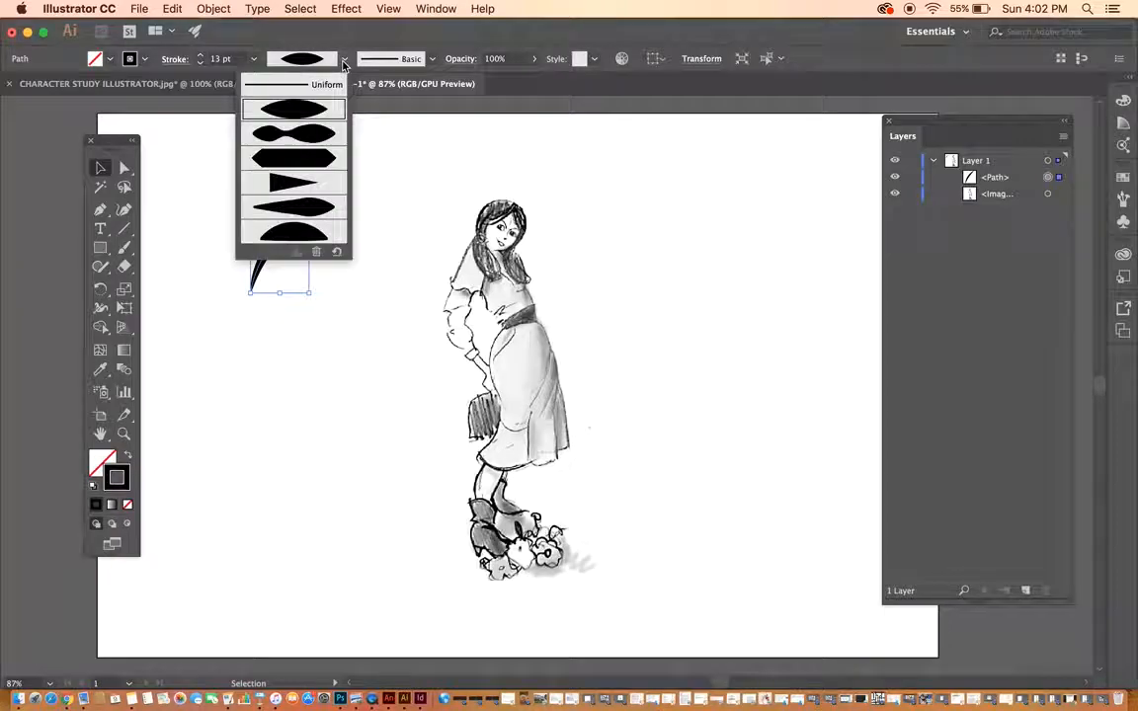
{"action": "left_click", "coordinate": [326, 133]}
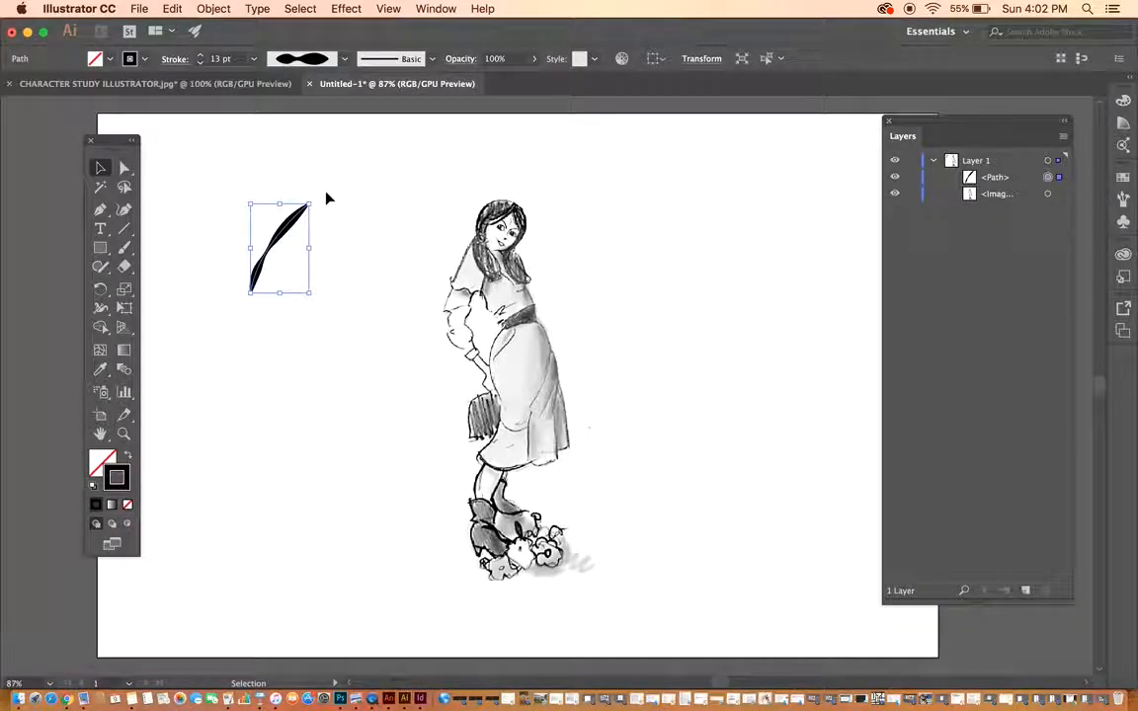
{"action": "left_click", "coordinate": [313, 59]}
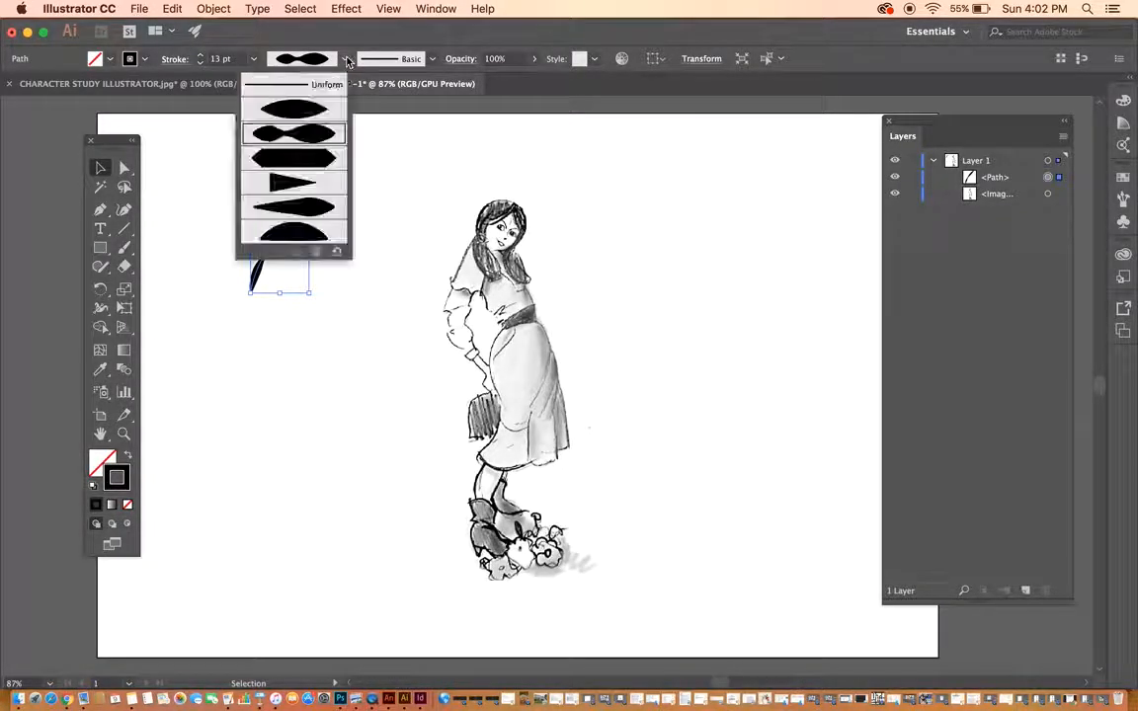
{"action": "left_click", "coordinate": [318, 109]}
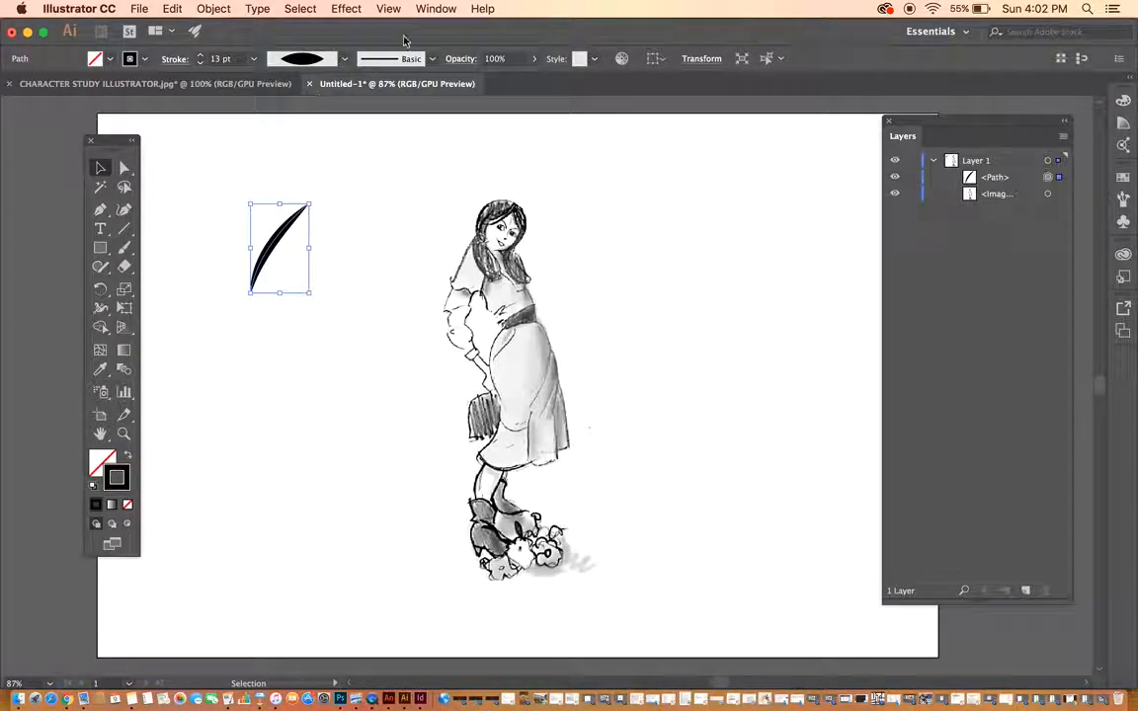
Change the curved stroke to Charcoal - Feather and back to the Basic brush, with a 3 pt weight.
{"action": "left_click", "coordinate": [431, 59]}
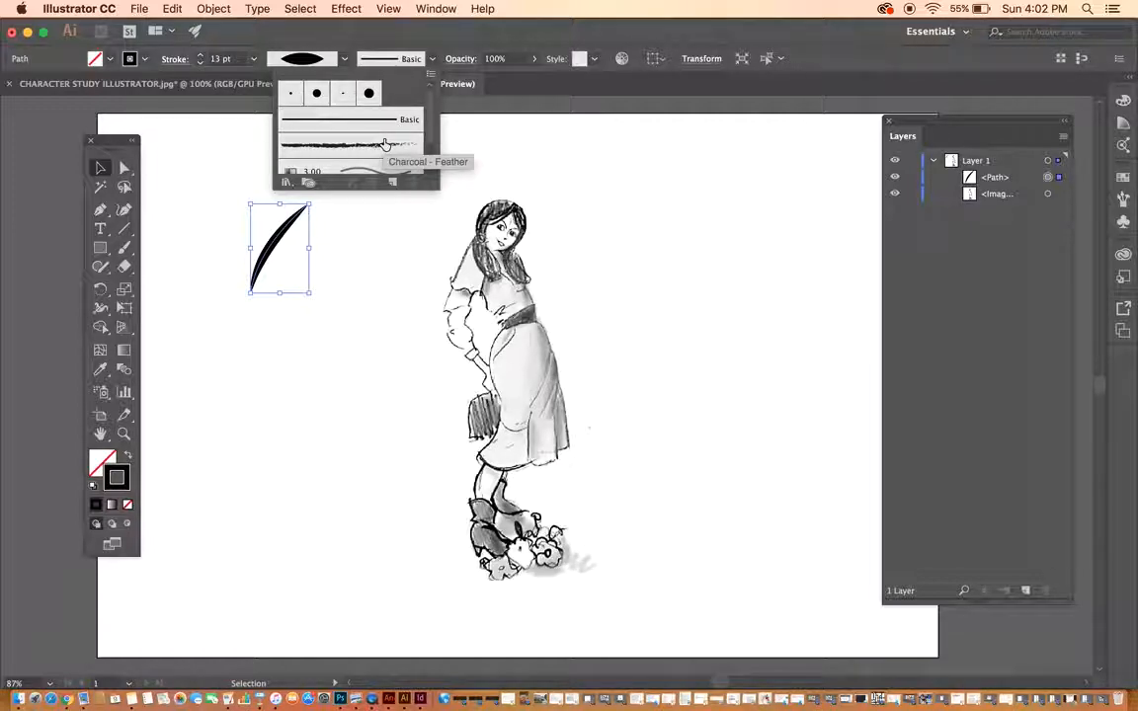
{"action": "left_click", "coordinate": [380, 145]}
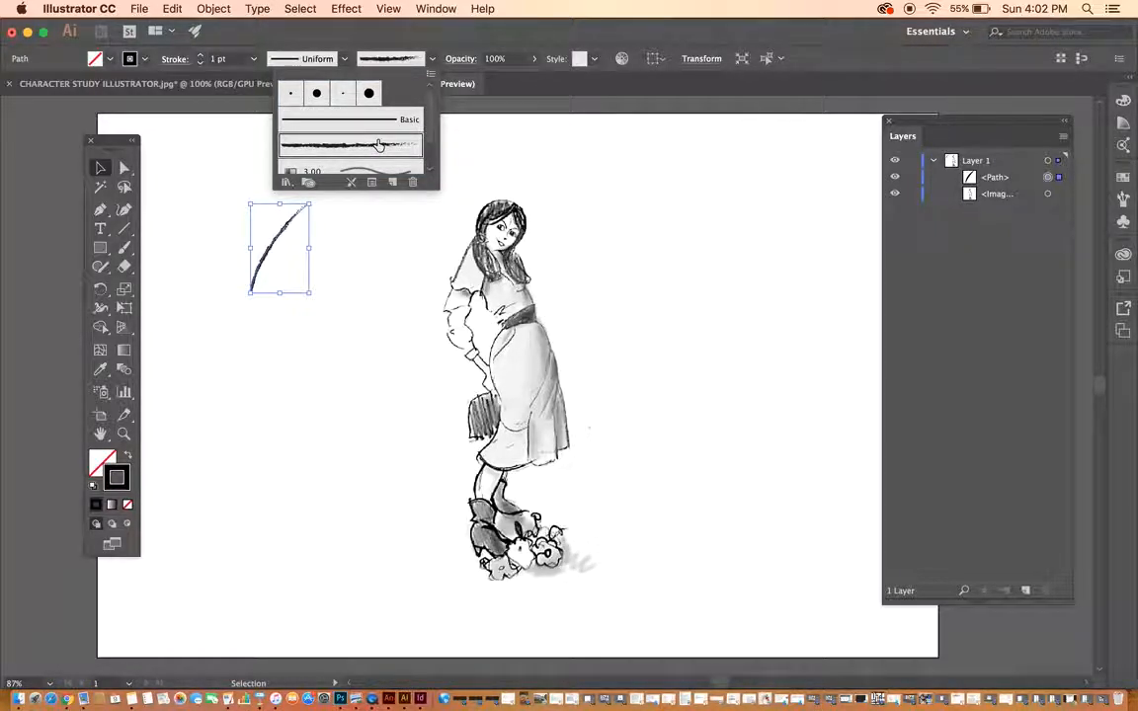
{"action": "left_click", "coordinate": [373, 120]}
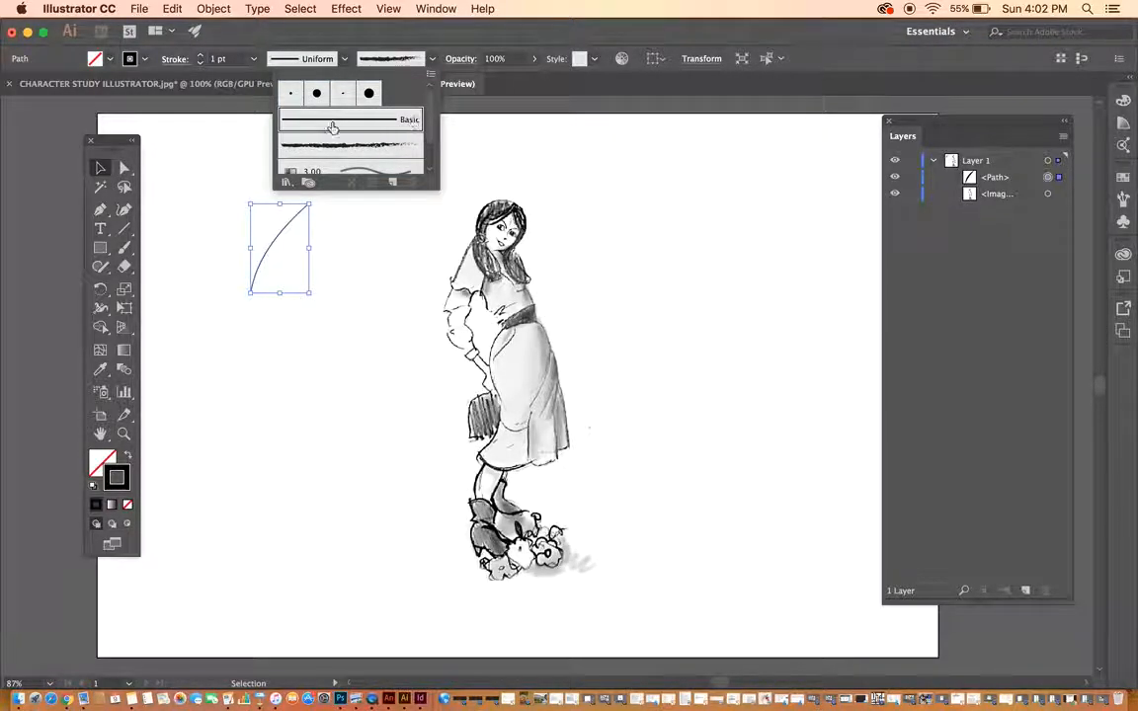
{"action": "left_click", "coordinate": [201, 55]}
{"action": "left_click", "coordinate": [200, 55]}
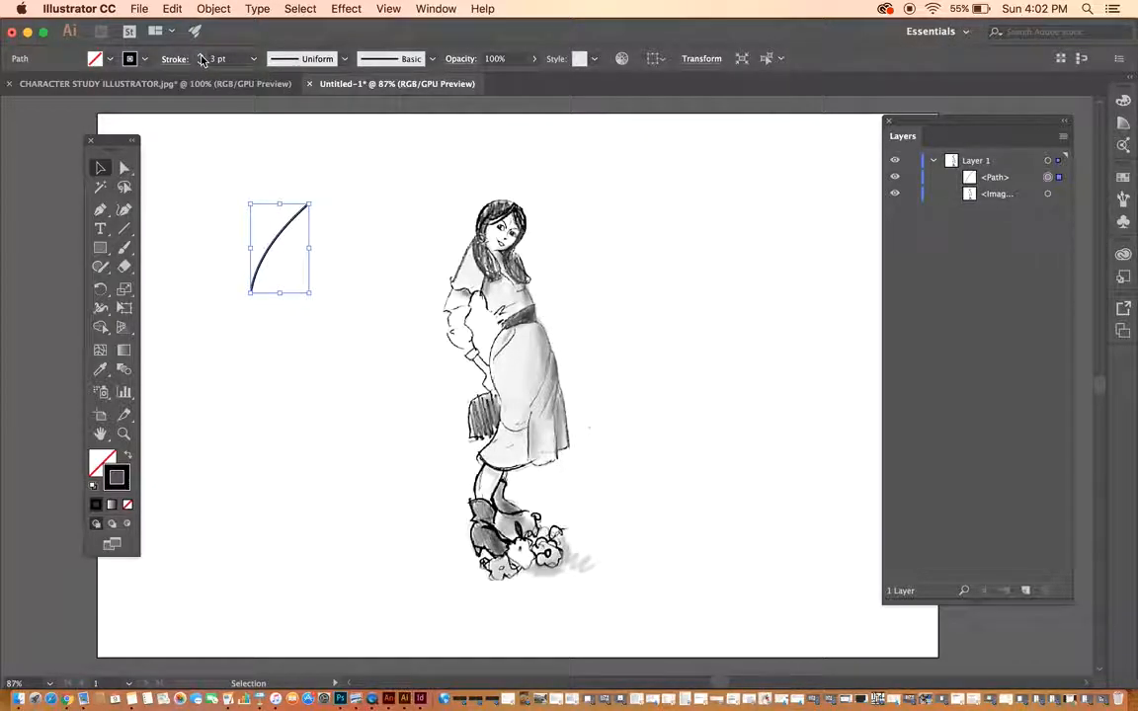
Apply the symmetrical profile tapered at both ends to the curved stroke and set its weight to 5 pt.
{"action": "left_click", "coordinate": [317, 58]}
{"action": "left_click", "coordinate": [295, 101]}
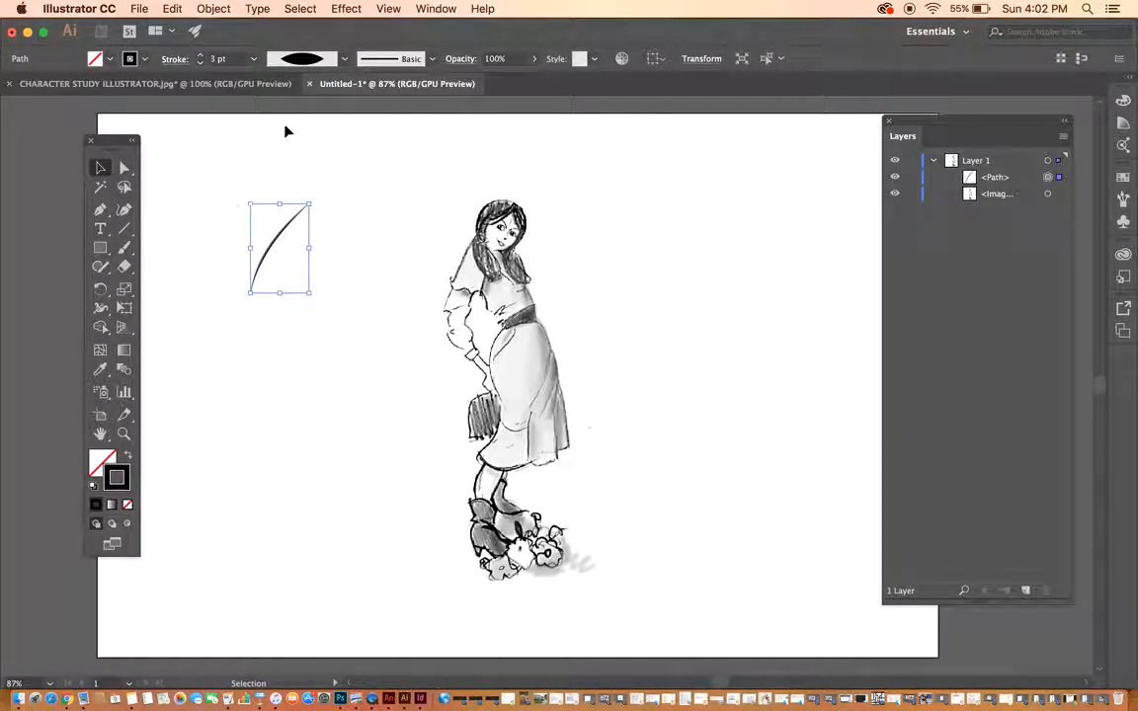
{"action": "left_click", "coordinate": [202, 56]}
{"action": "left_click", "coordinate": [202, 56]}
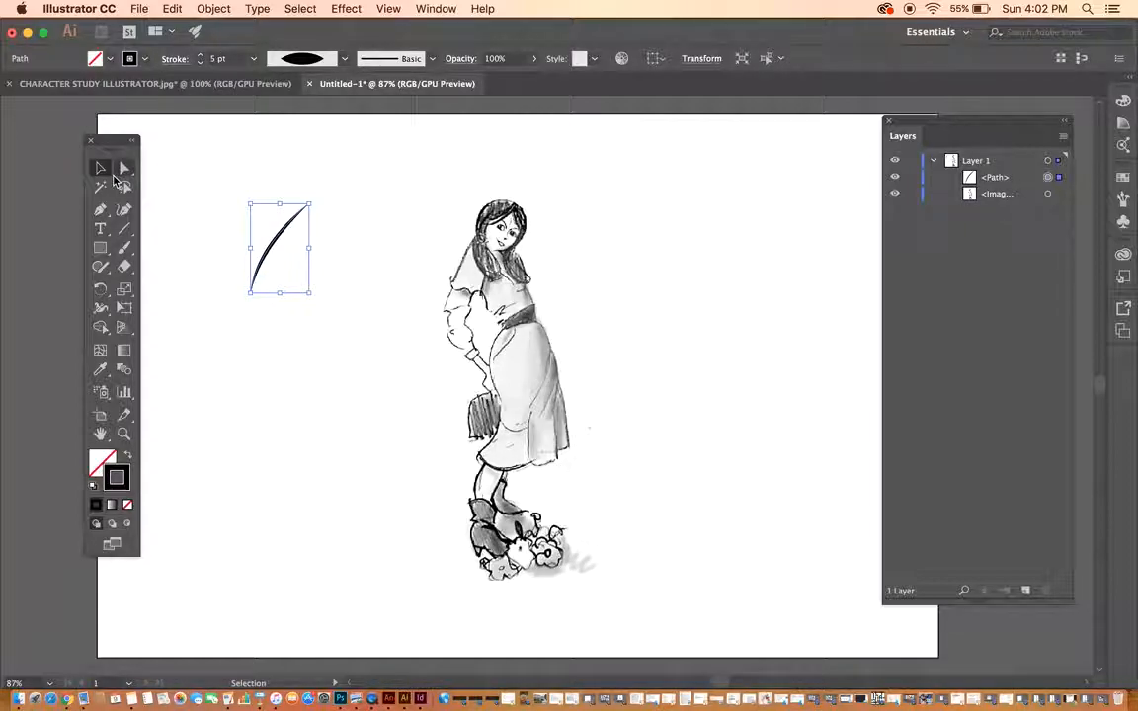
Move the curved stroke slightly farther away from the sketched figure and keep it selected.
{"action": "left_click", "coordinate": [316, 187]}
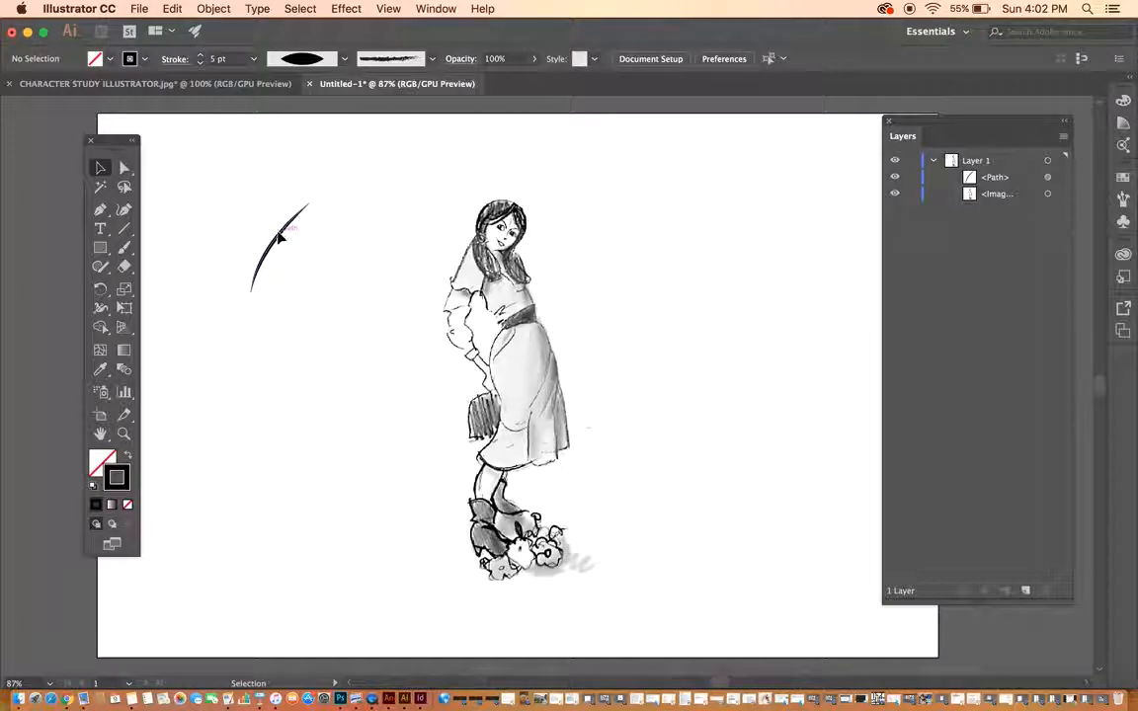
{"action": "left_click_drag", "start_coordinate": [285, 243], "coordinate": [251, 235]}
{"action": "left_click", "coordinate": [433, 230]}
{"action": "left_click", "coordinate": [259, 220]}
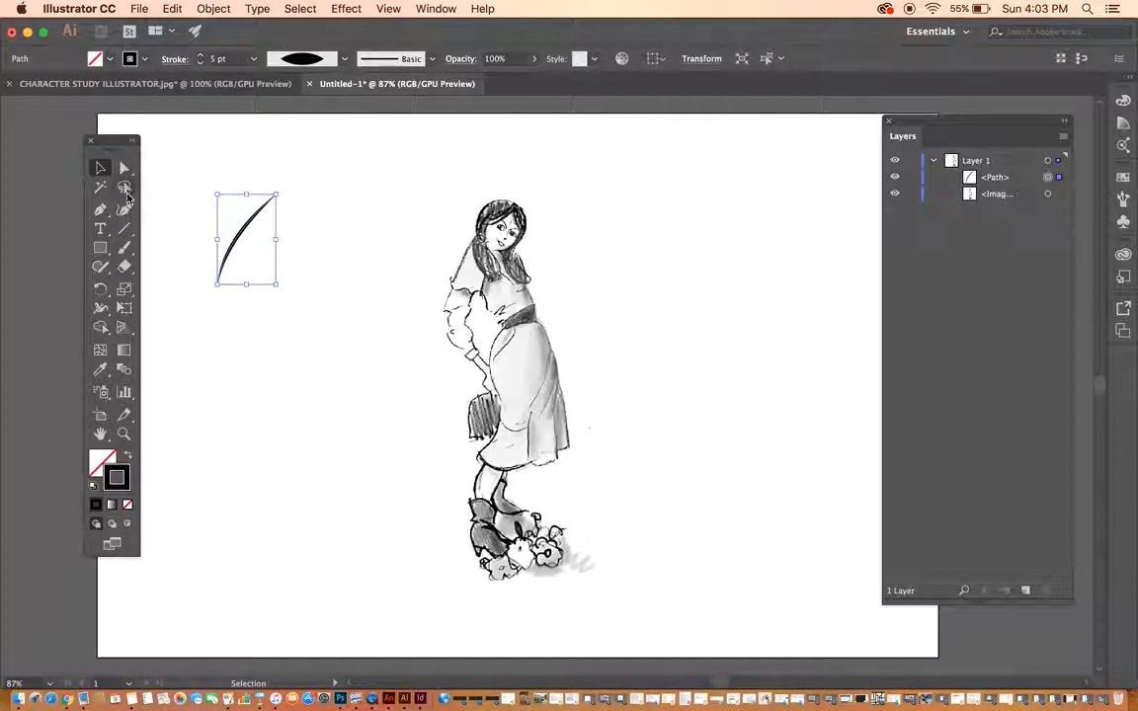
Trace the figure's shoulder, puffed sleeve and cuff with the Paintbrush using 1 pt charcoal strokes.
{"action": "left_click", "coordinate": [126, 246]}
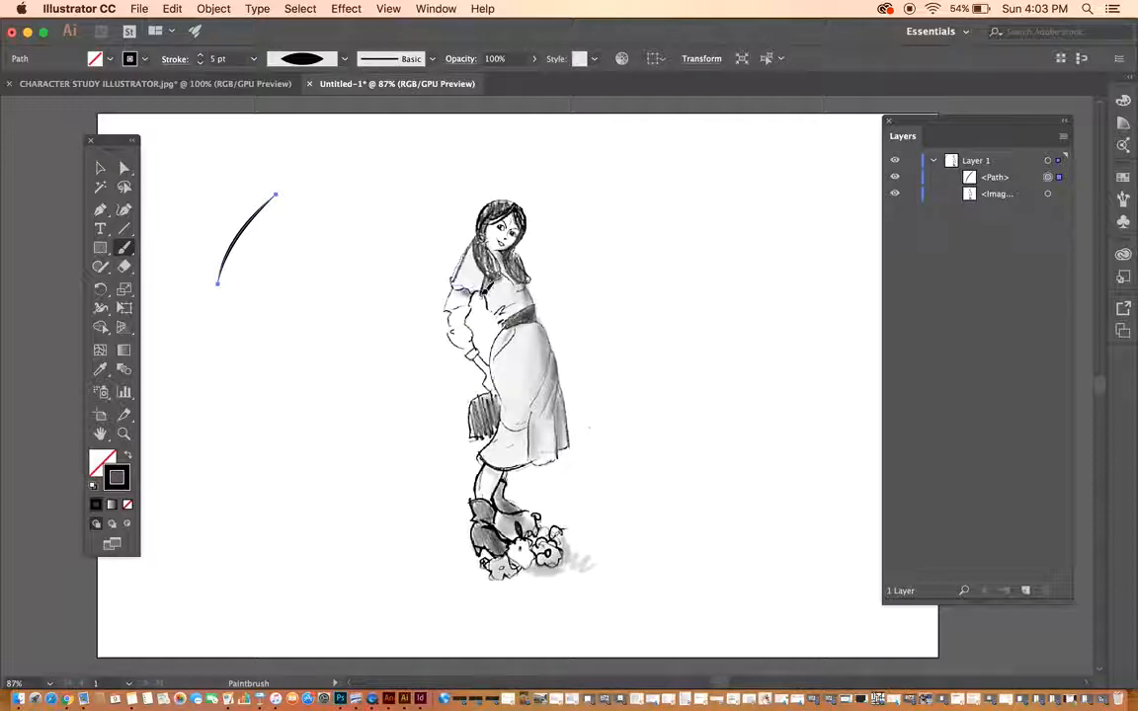
{"action": "left_click_drag", "start_coordinate": [464, 251], "coordinate": [452, 285]}
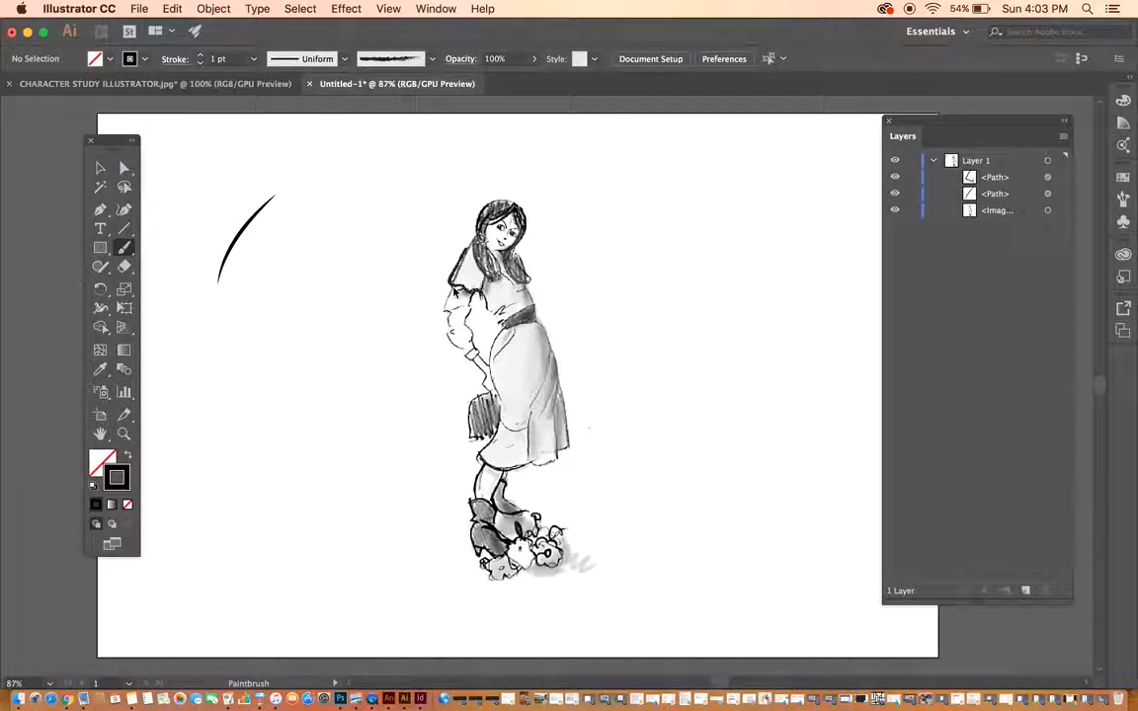
{"action": "mouse_move", "coordinate": [451, 313]}
{"action": "left_mouse_down"}
{"action": "mouse_move", "coordinate": [485, 330]}
{"action": "mouse_move", "coordinate": [471, 352]}
{"action": "mouse_move", "coordinate": [481, 335]}
{"action": "mouse_move", "coordinate": [466, 330]}
{"action": "mouse_move", "coordinate": [470, 355]}
{"action": "mouse_move", "coordinate": [450, 332]}
{"action": "left_mouse_up"}
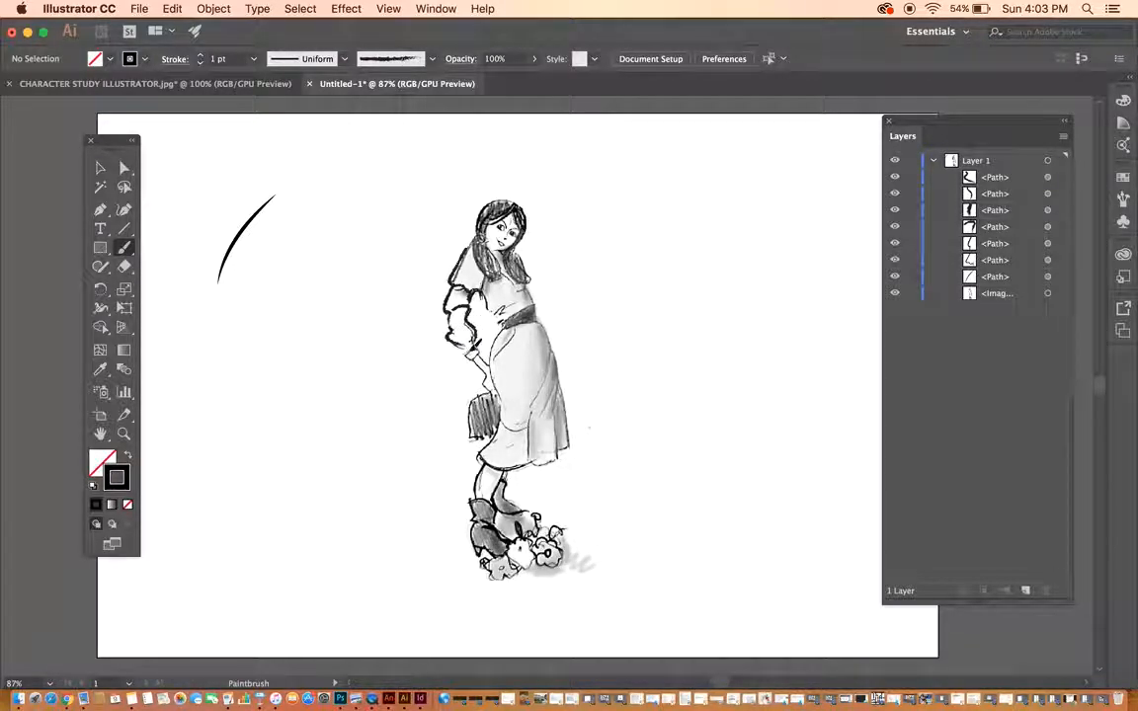
{"action": "left_click_drag", "start_coordinate": [472, 358], "coordinate": [474, 351]}
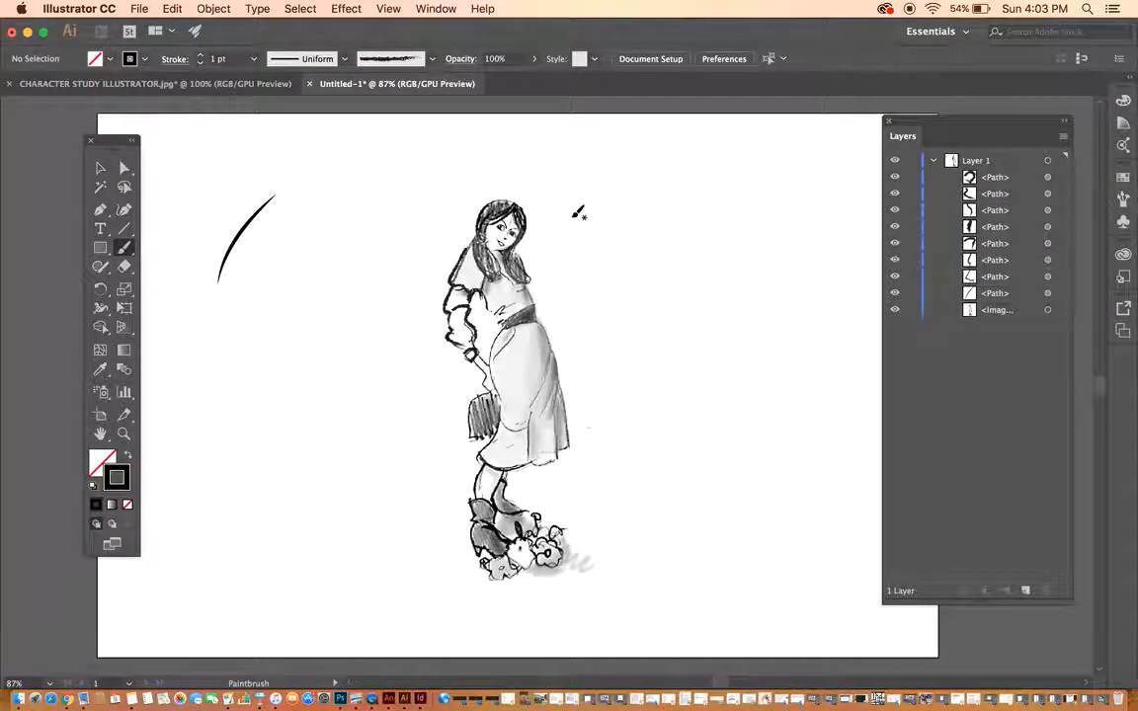
Toggle the visibility of the layer and the sketch image to check the traced sleeve lines on their own.
{"action": "left_click", "coordinate": [895, 160]}
{"action": "left_click", "coordinate": [895, 160]}
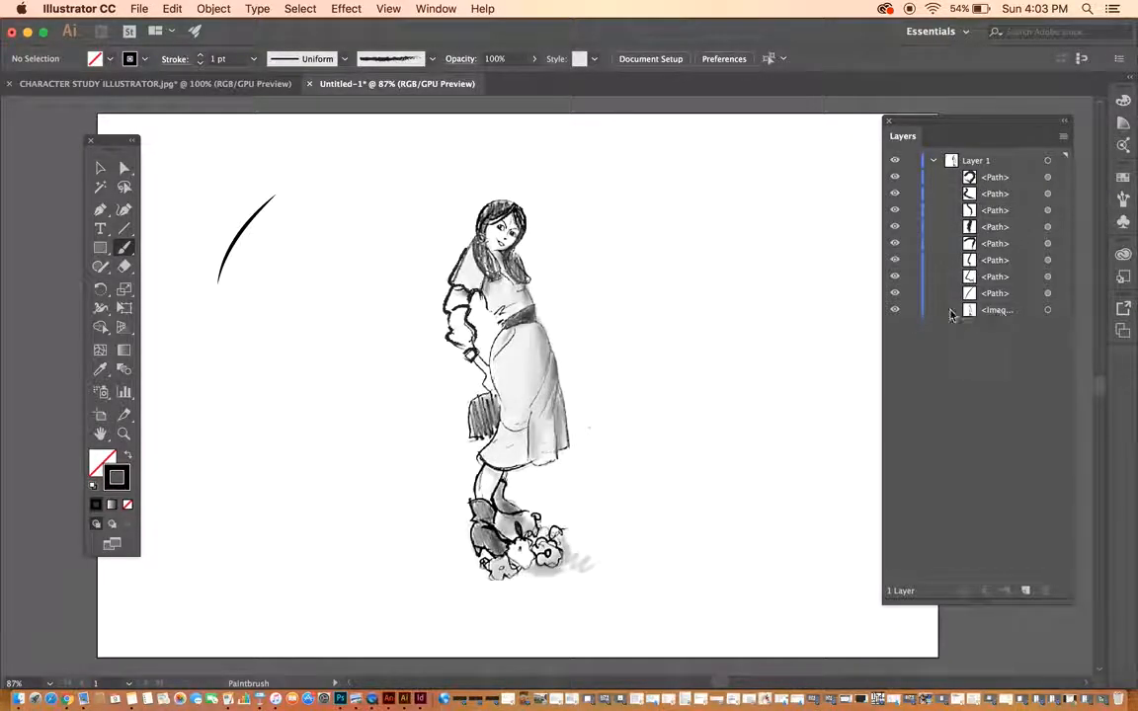
{"action": "left_click", "coordinate": [895, 309]}
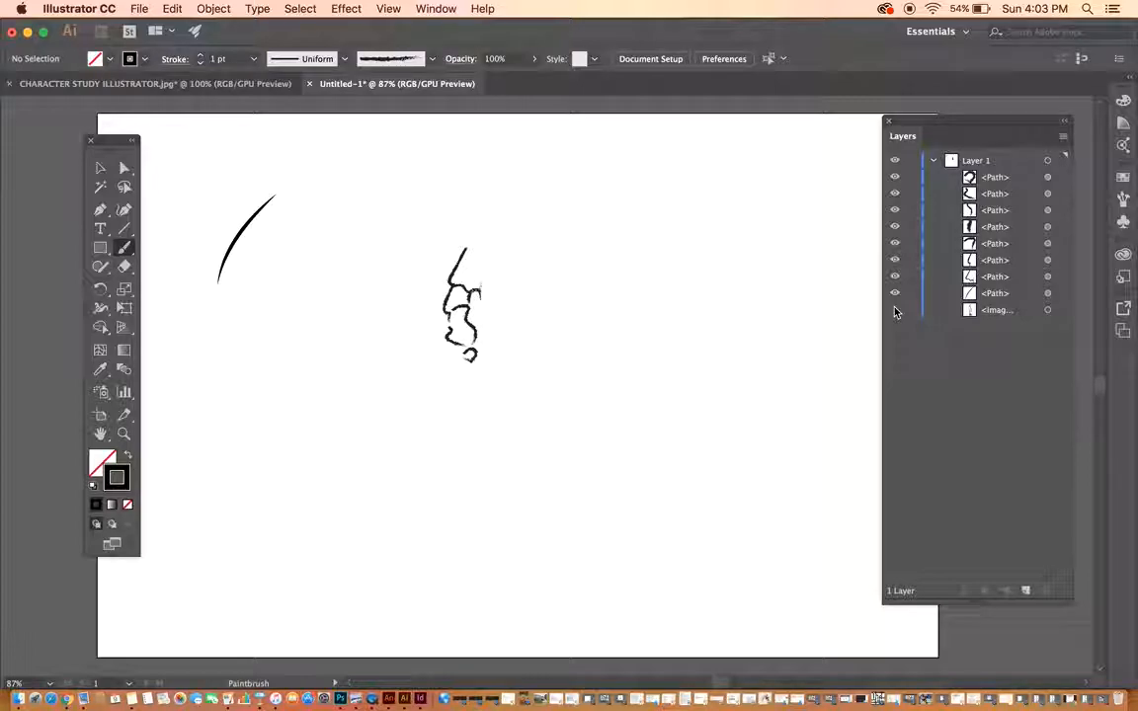
{"action": "left_click", "coordinate": [895, 310]}
{"action": "left_click", "coordinate": [895, 311]}
{"action": "left_click", "coordinate": [895, 310]}
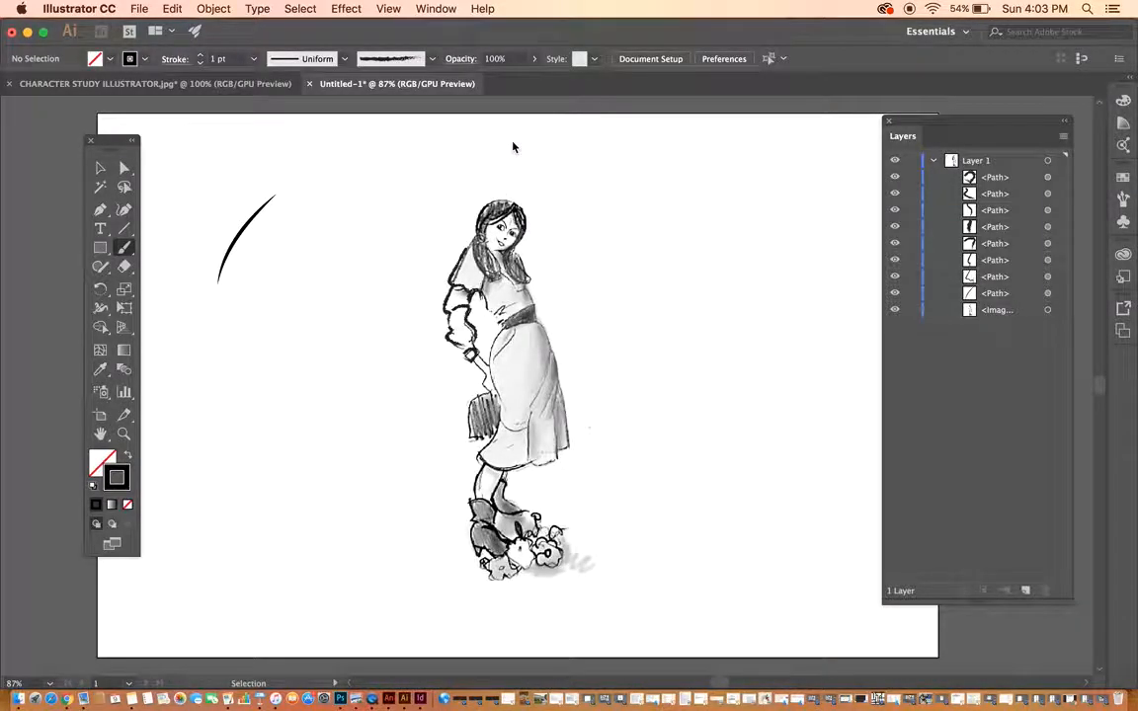
Hide the sketch image and examine the traced charcoal lines up close at 200%.
{"action": "key", "text": "super+equal"}
{"action": "key", "text": "super+equal"}
{"action": "key", "text": "super+equal"}
{"action": "scroll", "coordinate": [362, 204], "scroll_direction": "up", "scroll_amount": 3}
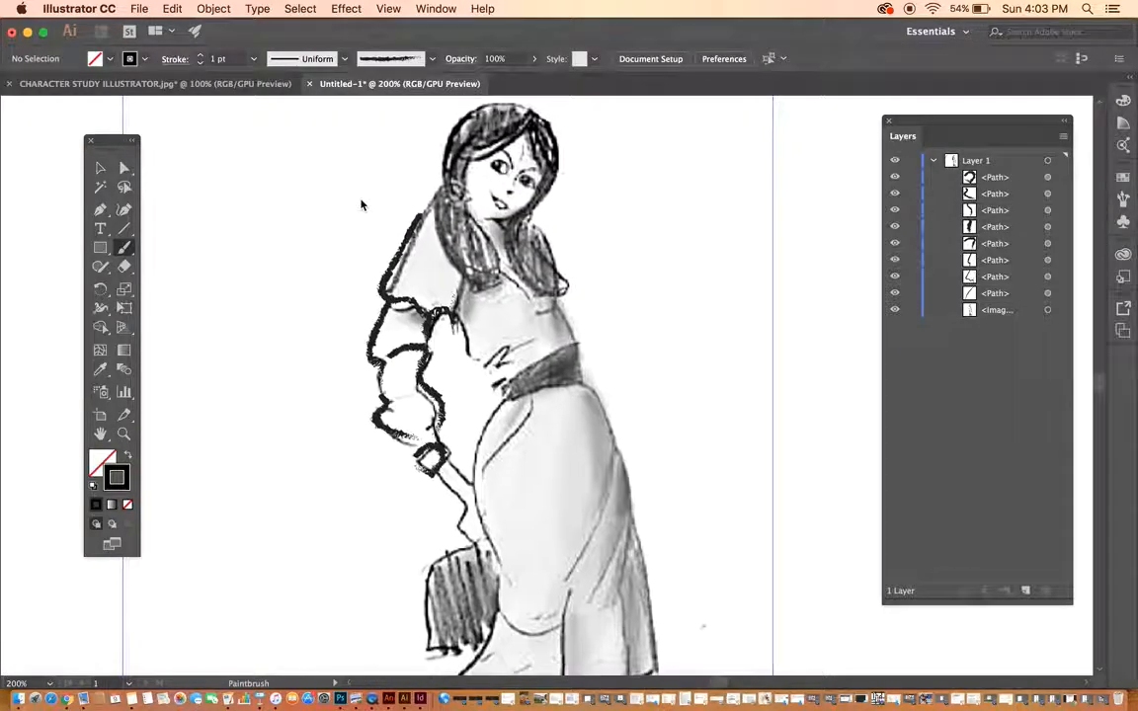
{"action": "left_click", "coordinate": [895, 310]}
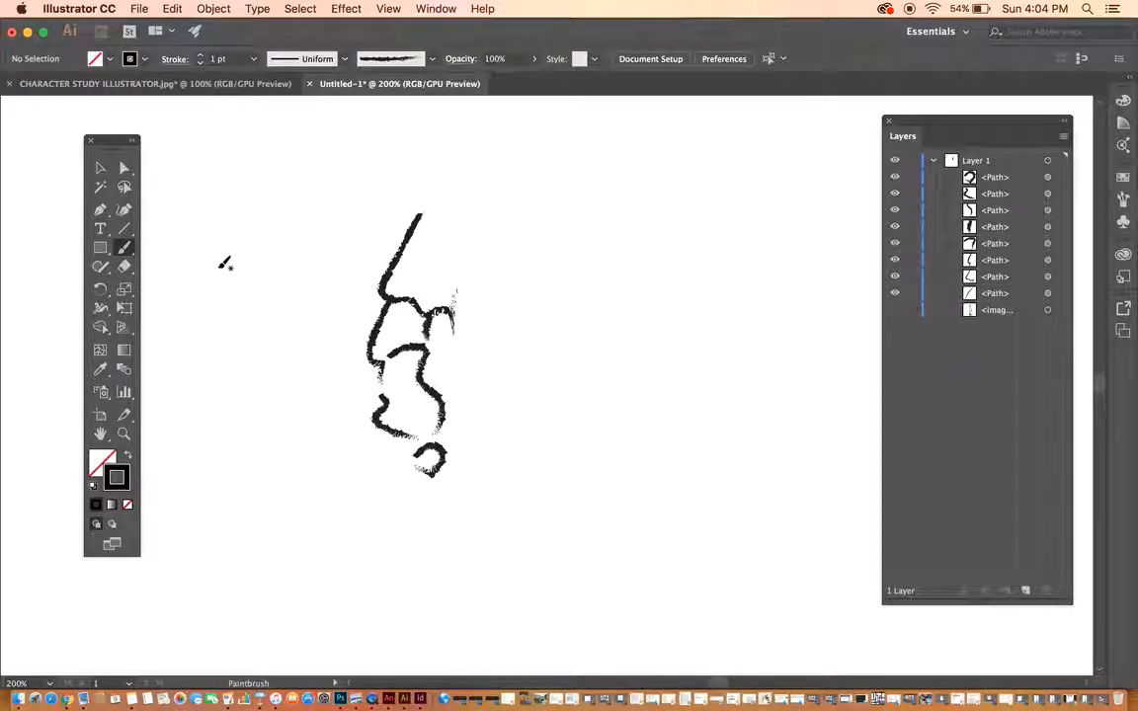
Select the traced shoulder line with the Direct Selection tool to reveal its anchor points, and show the sketch image again.
{"action": "left_click", "coordinate": [126, 170]}
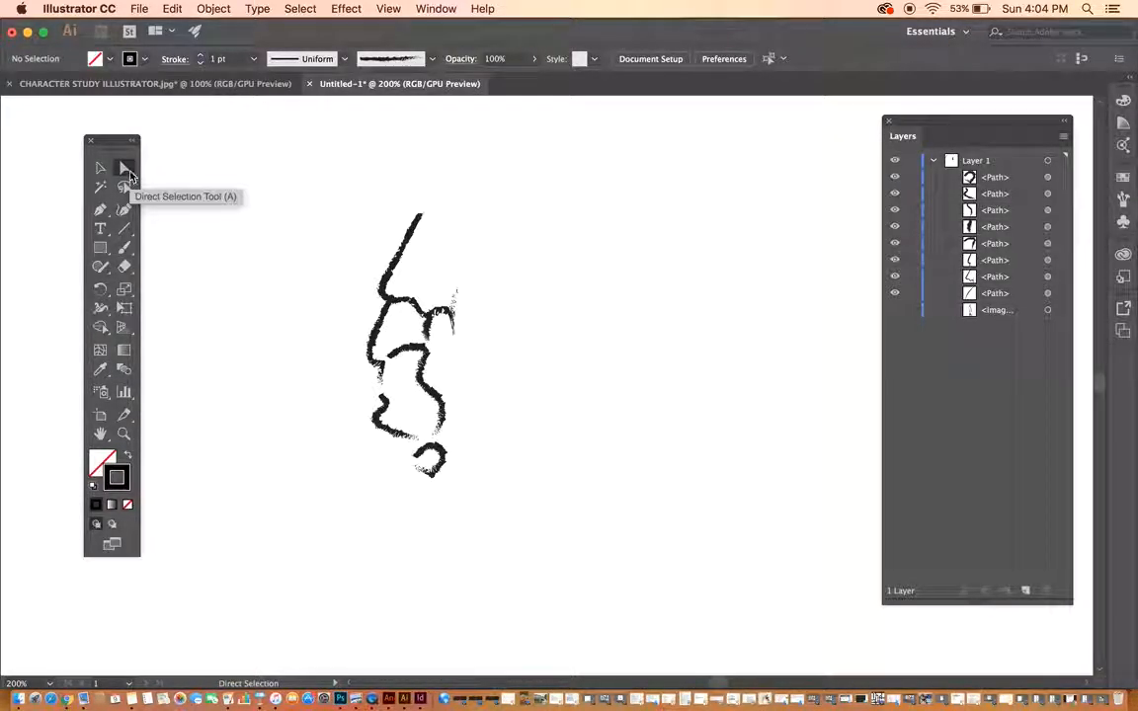
{"action": "left_click", "coordinate": [403, 250]}
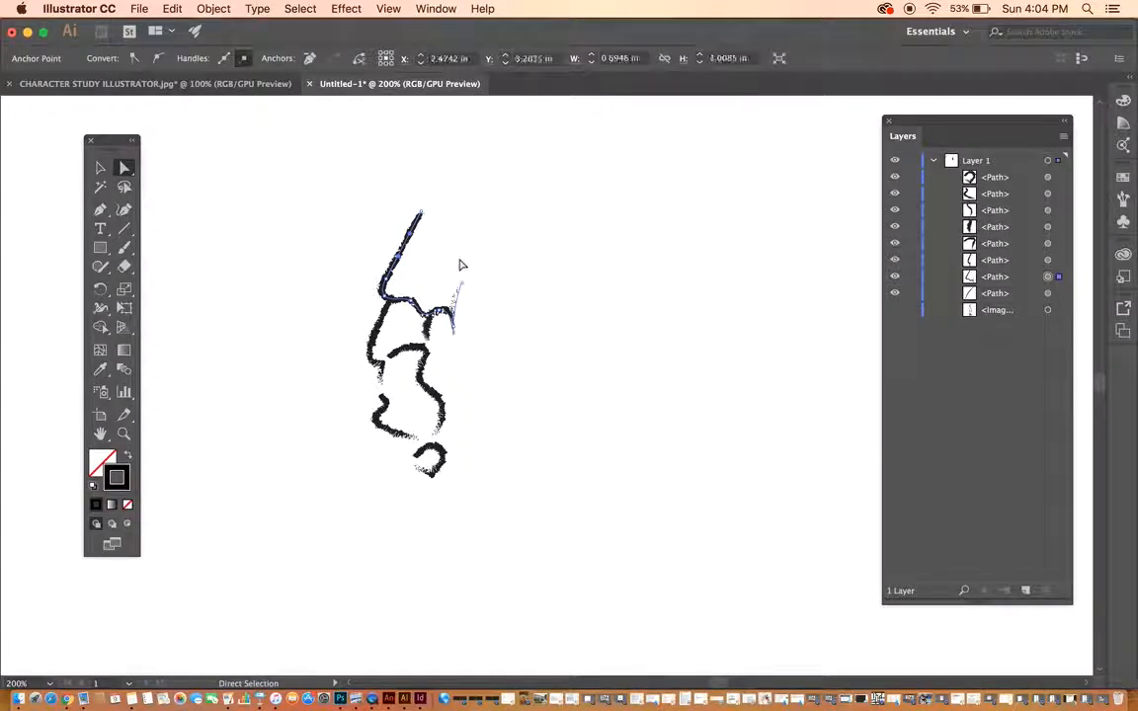
{"action": "left_click", "coordinate": [894, 310]}
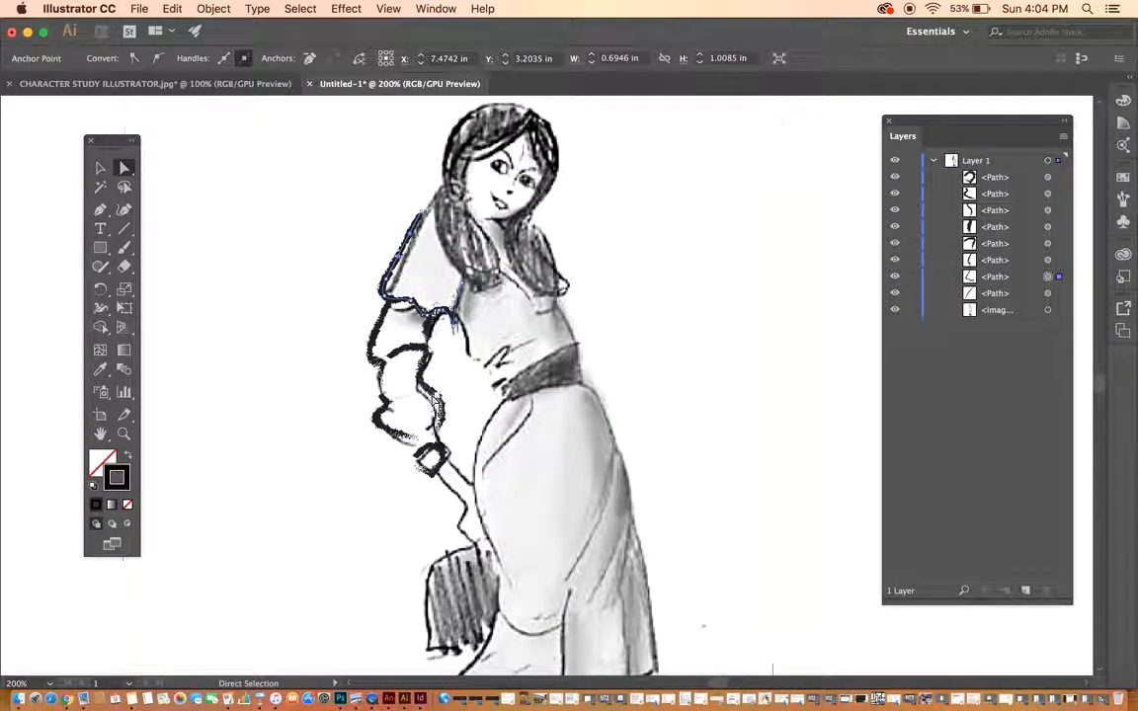
Reshape the inner edge line of the lower sleeve with Direct Selection so its anchor points and end handle follow the sketch.
{"action": "left_click", "coordinate": [432, 398]}
{"action": "key", "text": "super+equal"}
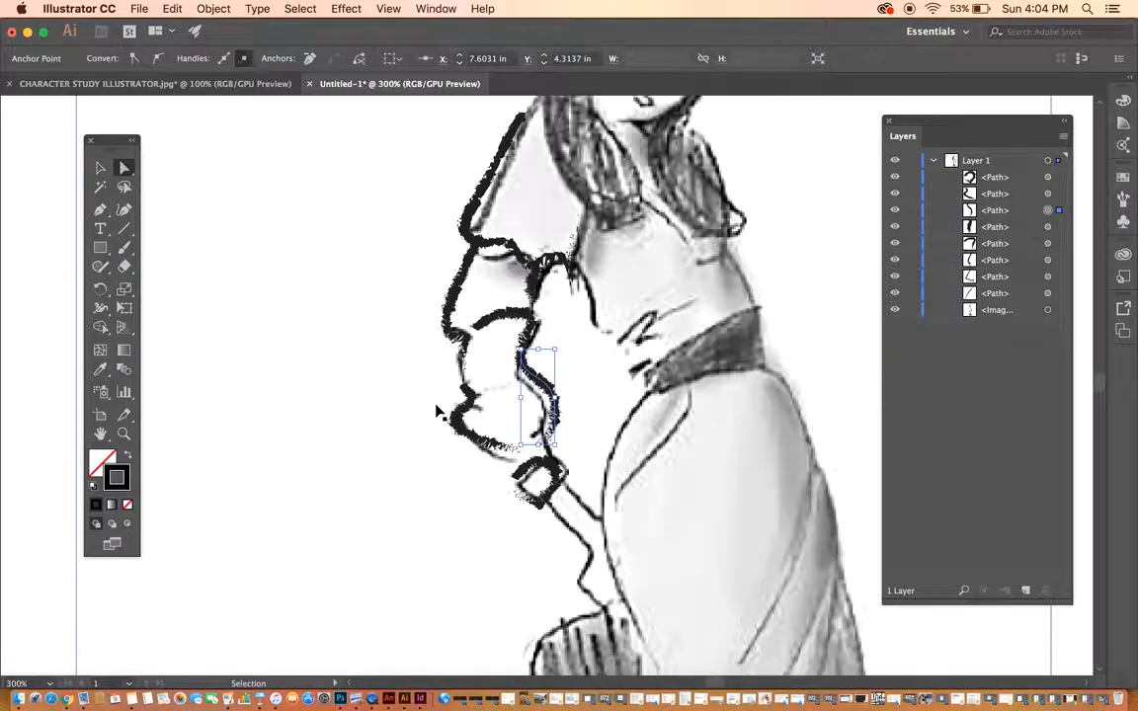
{"action": "key", "text": "super+equal"}
{"action": "key", "text": "a"}
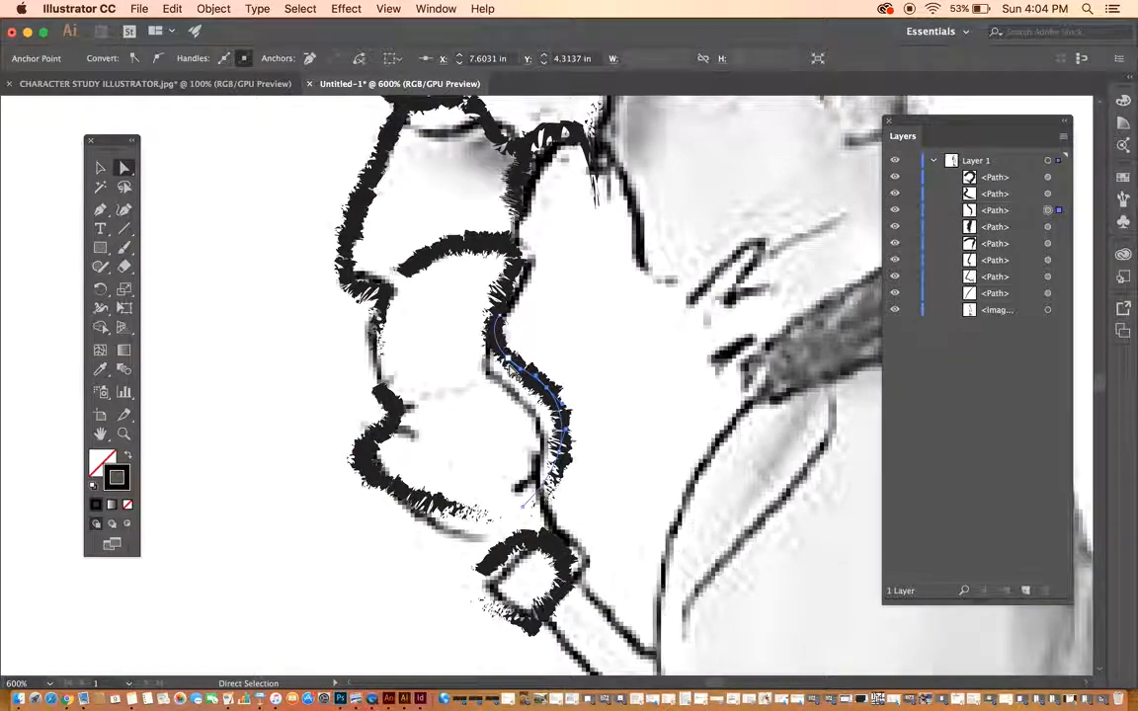
{"action": "mouse_move", "coordinate": [507, 357]}
{"action": "left_mouse_down"}
{"action": "mouse_move", "coordinate": [497, 376]}
{"action": "mouse_move", "coordinate": [538, 384]}
{"action": "mouse_move", "coordinate": [538, 411]}
{"action": "left_mouse_up"}
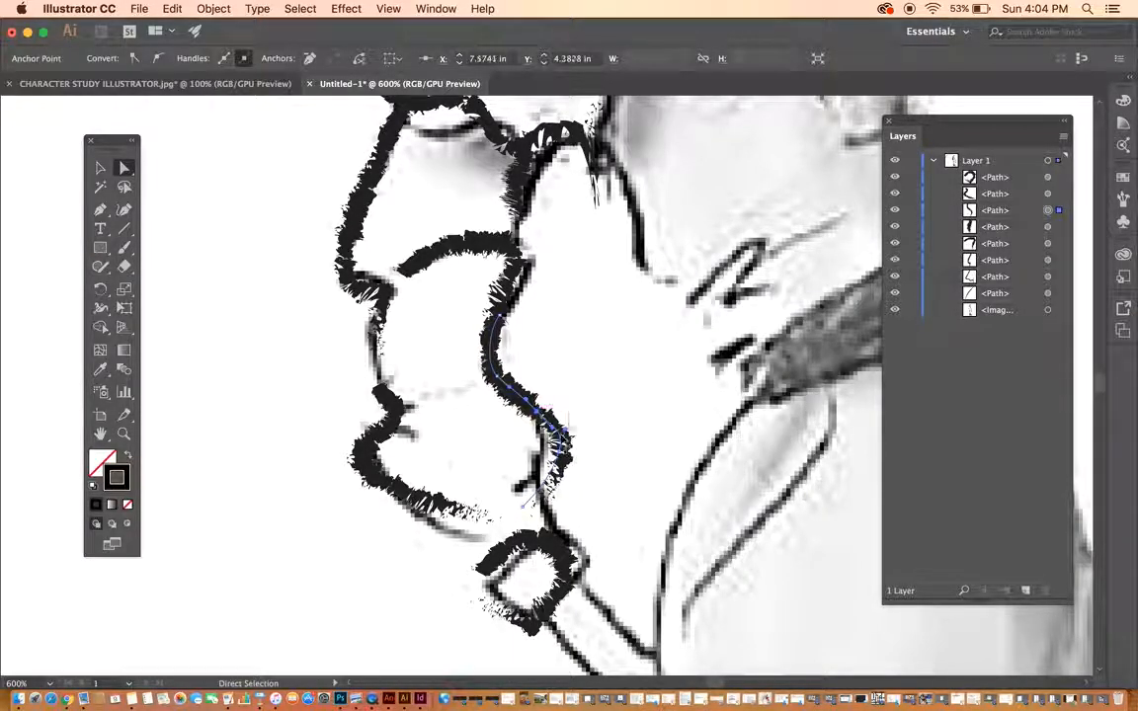
{"action": "left_click_drag", "start_coordinate": [562, 452], "coordinate": [551, 460]}
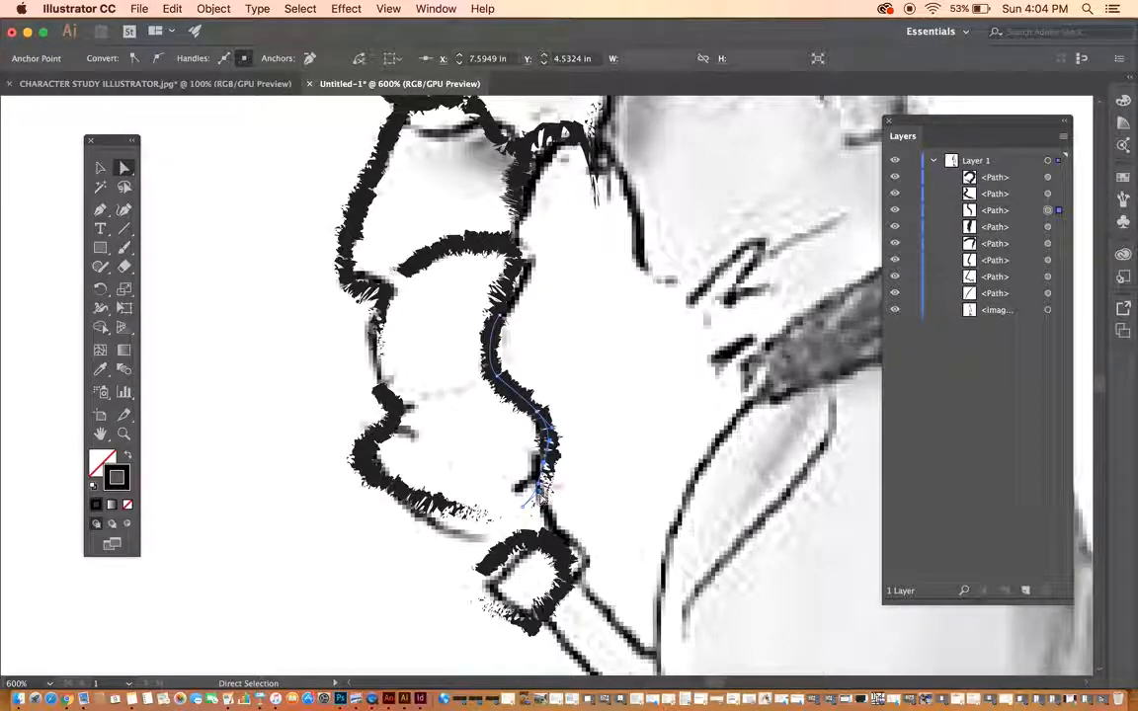
{"action": "left_click_drag", "start_coordinate": [525, 511], "coordinate": [513, 497]}
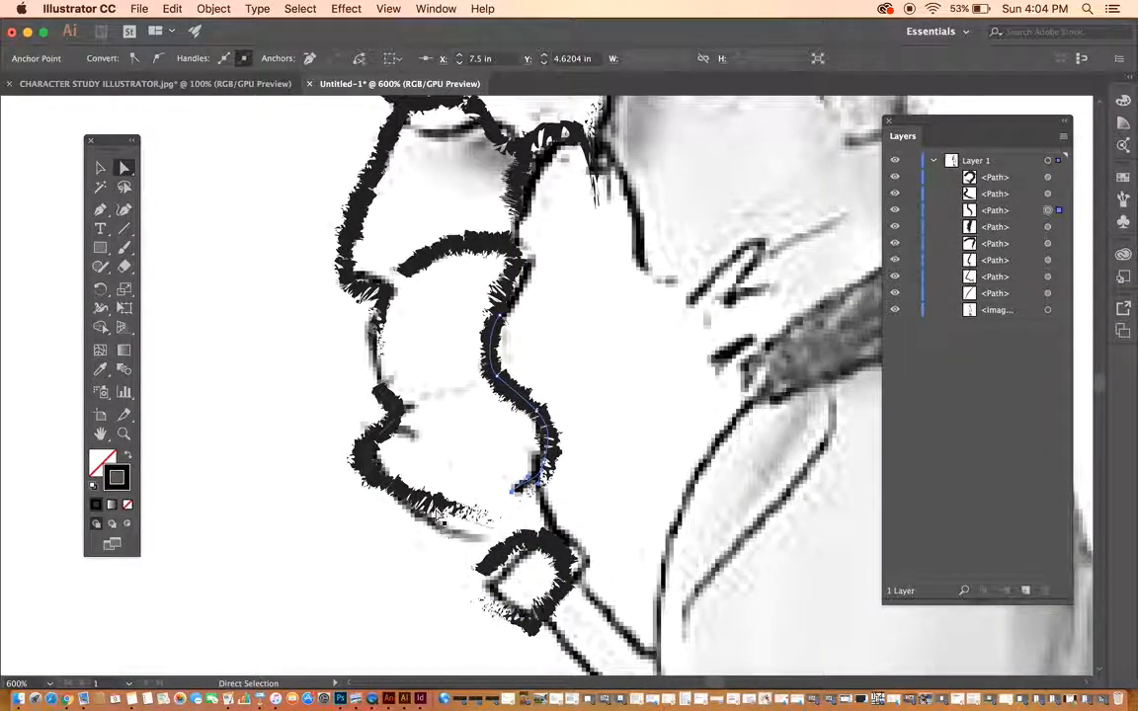
Adjust the end of the lower sleeve's outer line to follow the sketch above the cuff, and hide the sketch image.
{"action": "left_click", "coordinate": [444, 510]}
{"action": "mouse_move", "coordinate": [496, 534]}
{"action": "left_mouse_down"}
{"action": "mouse_move", "coordinate": [449, 538]}
{"action": "mouse_move", "coordinate": [405, 602]}
{"action": "mouse_move", "coordinate": [445, 539]}
{"action": "left_mouse_up"}
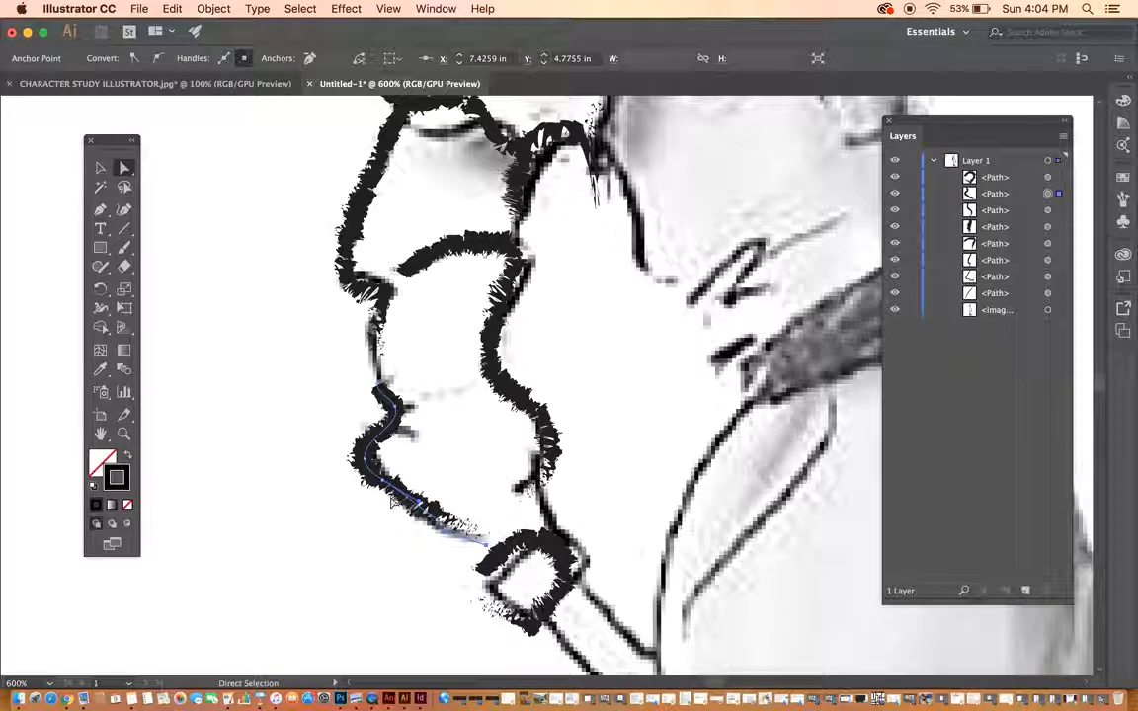
{"action": "left_click", "coordinate": [896, 310]}
{"action": "left_click", "coordinate": [896, 311]}
{"action": "left_click", "coordinate": [896, 311]}
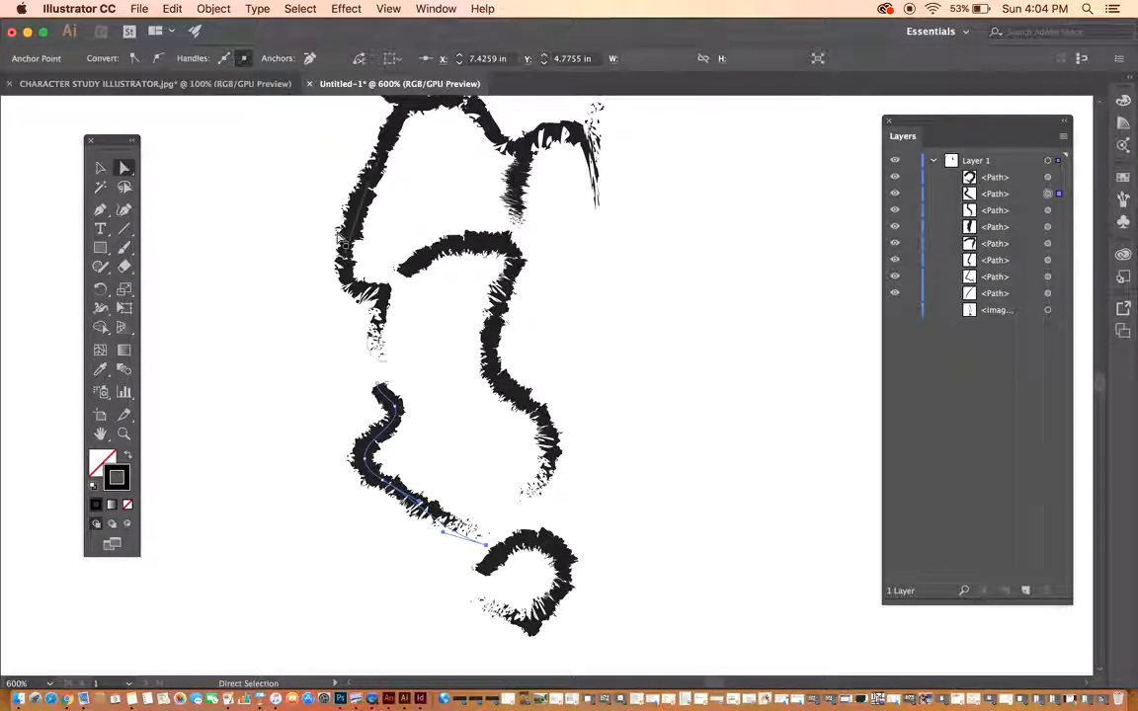
Restyle the outer line of the puffed sleeve below the shoulder with the Basic brush, the double-tapered width profile and a 2 pt stroke.
{"action": "left_click", "coordinate": [100, 168]}
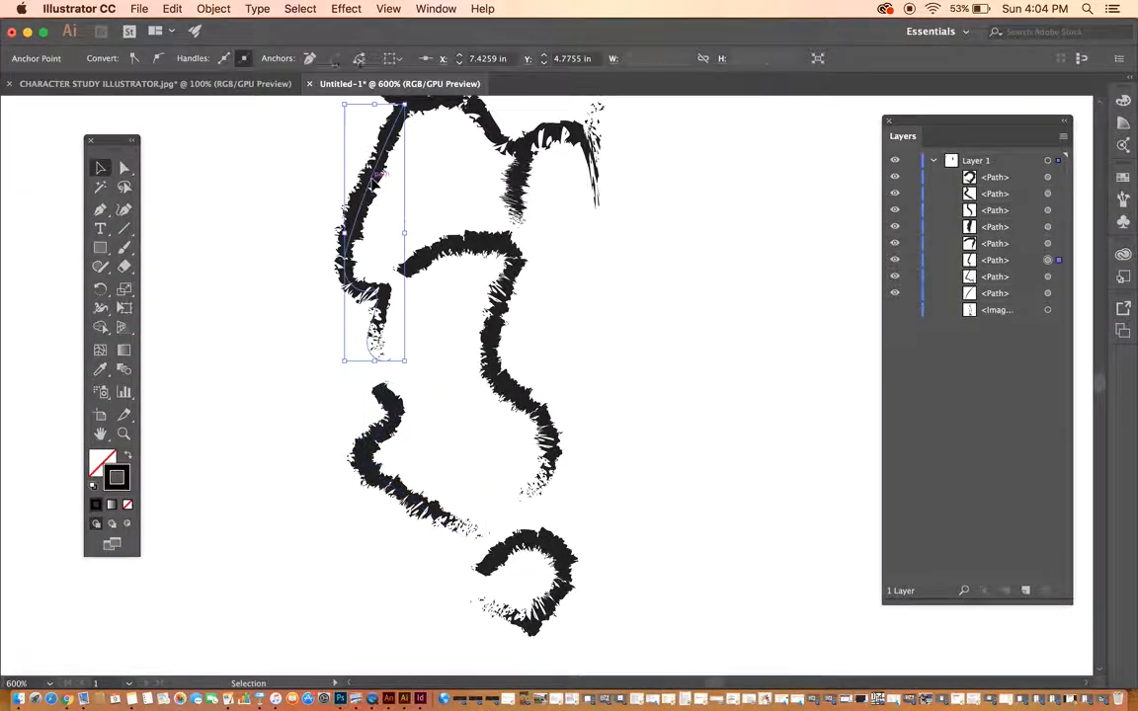
{"action": "left_click", "coordinate": [376, 174]}
{"action": "left_click", "coordinate": [431, 59]}
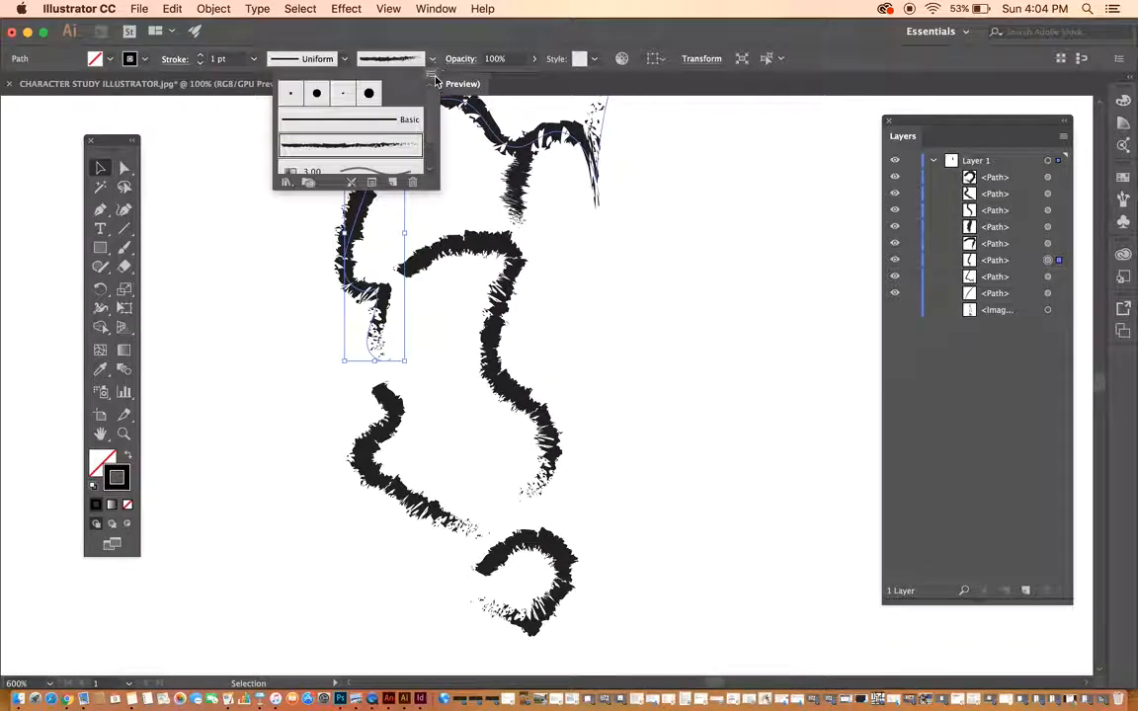
{"action": "left_click", "coordinate": [350, 120]}
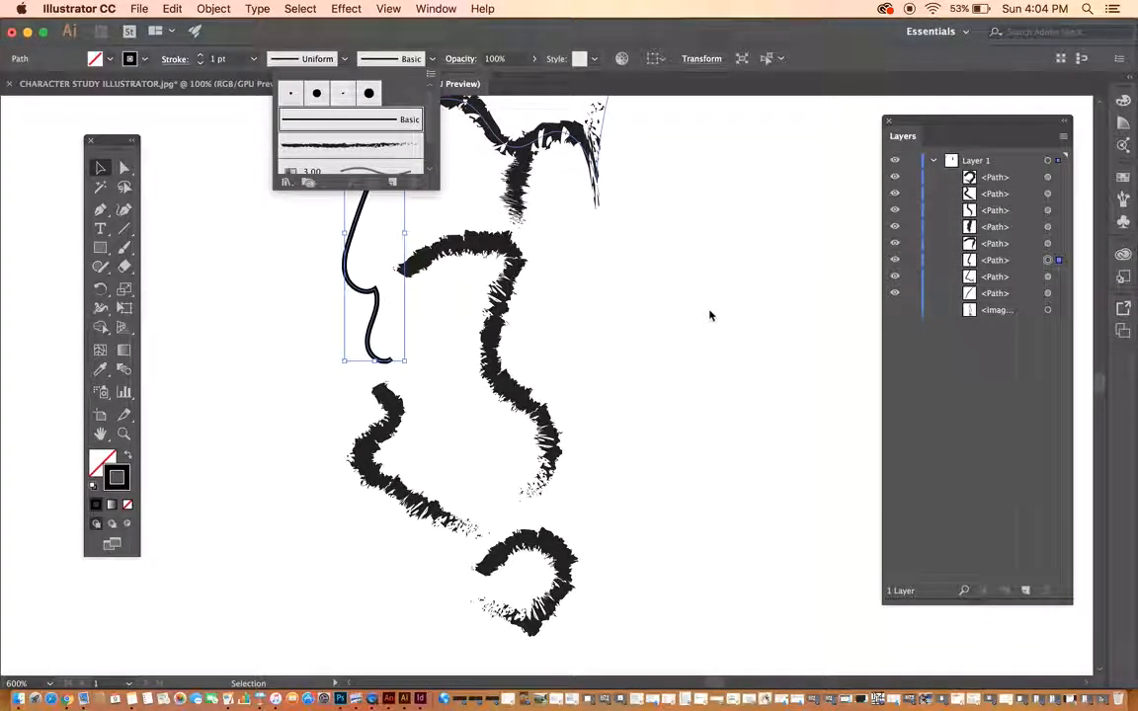
{"action": "left_click", "coordinate": [566, 37]}
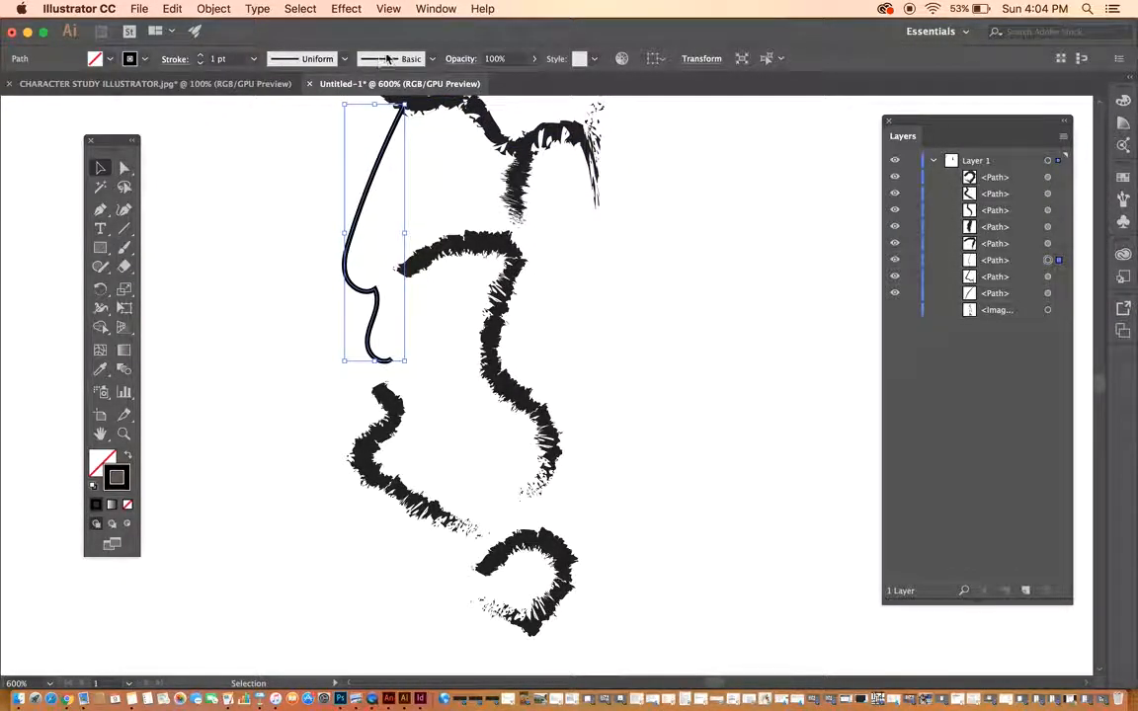
{"action": "left_click", "coordinate": [346, 59]}
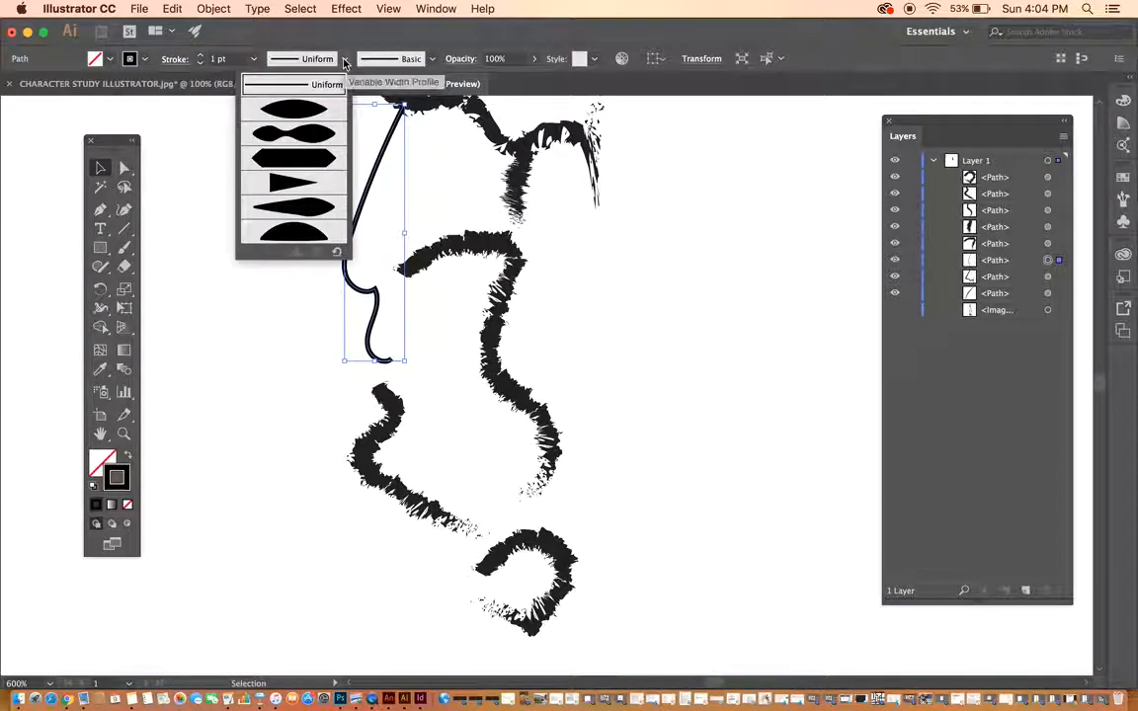
{"action": "left_click", "coordinate": [312, 119]}
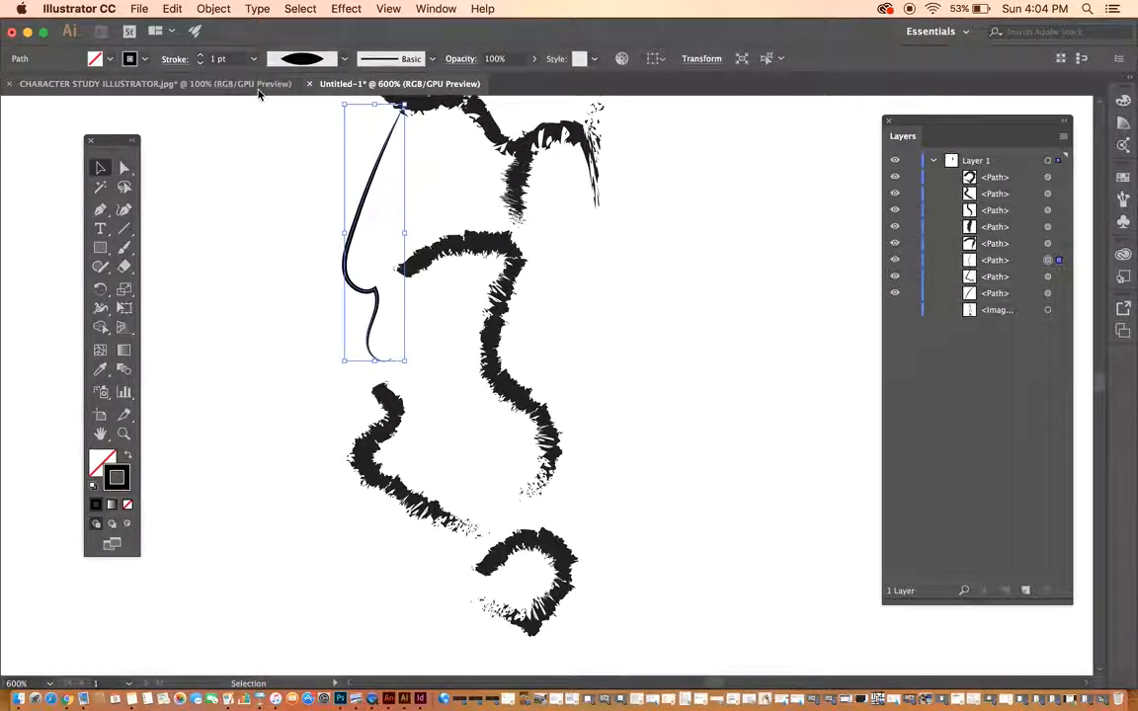
{"action": "left_click", "coordinate": [201, 55]}
{"action": "left_click", "coordinate": [201, 56]}
{"action": "left_click", "coordinate": [201, 62]}
{"action": "left_click", "coordinate": [262, 204]}
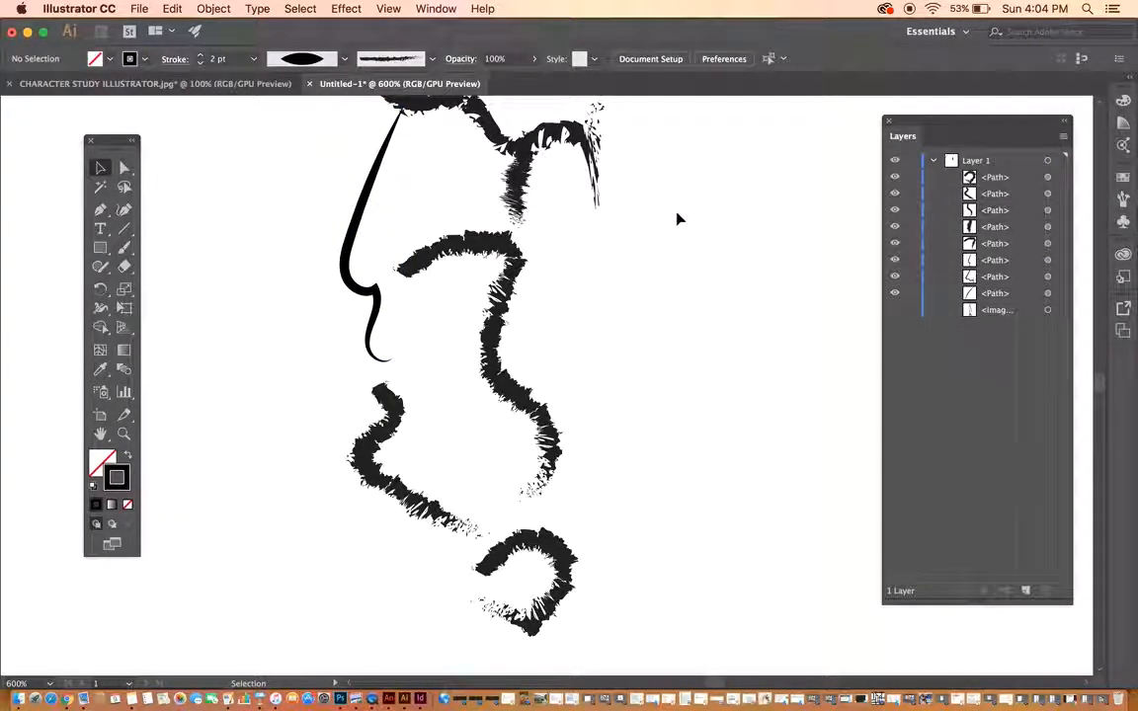
Give the arched fold line in the middle of the sleeve the Basic brush, the double-tapered width profile and a 2 pt stroke.
{"action": "left_click", "coordinate": [512, 237]}
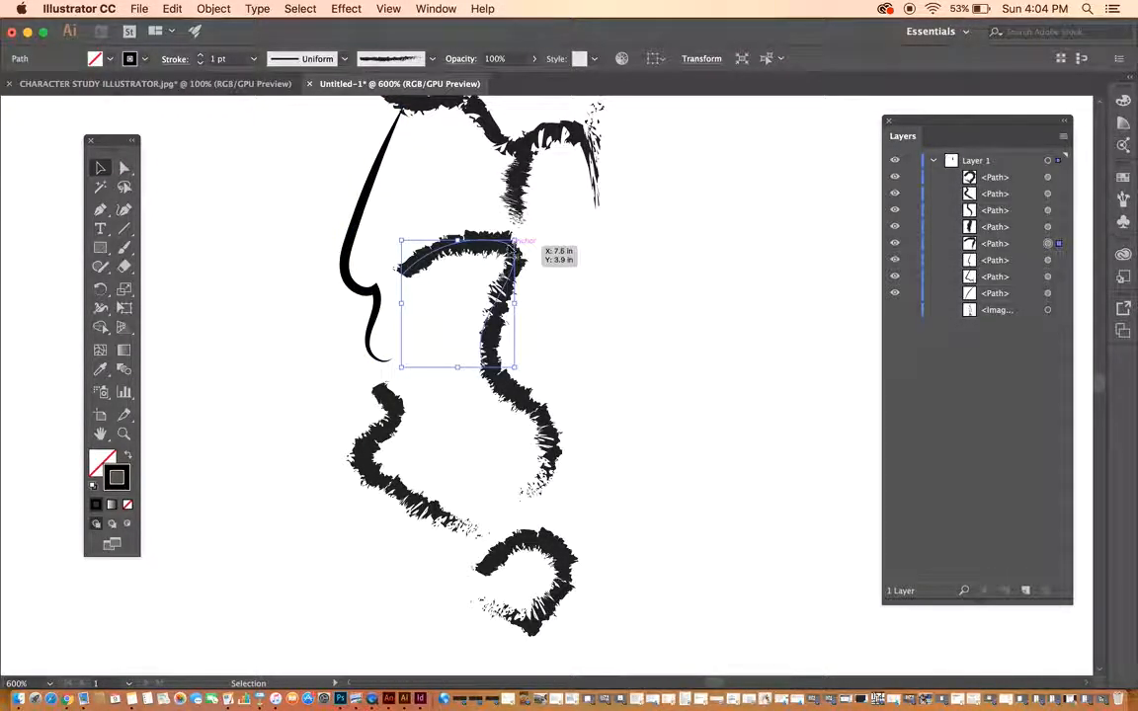
{"action": "left_click", "coordinate": [432, 58]}
{"action": "left_click", "coordinate": [370, 120]}
{"action": "left_click", "coordinate": [342, 59]}
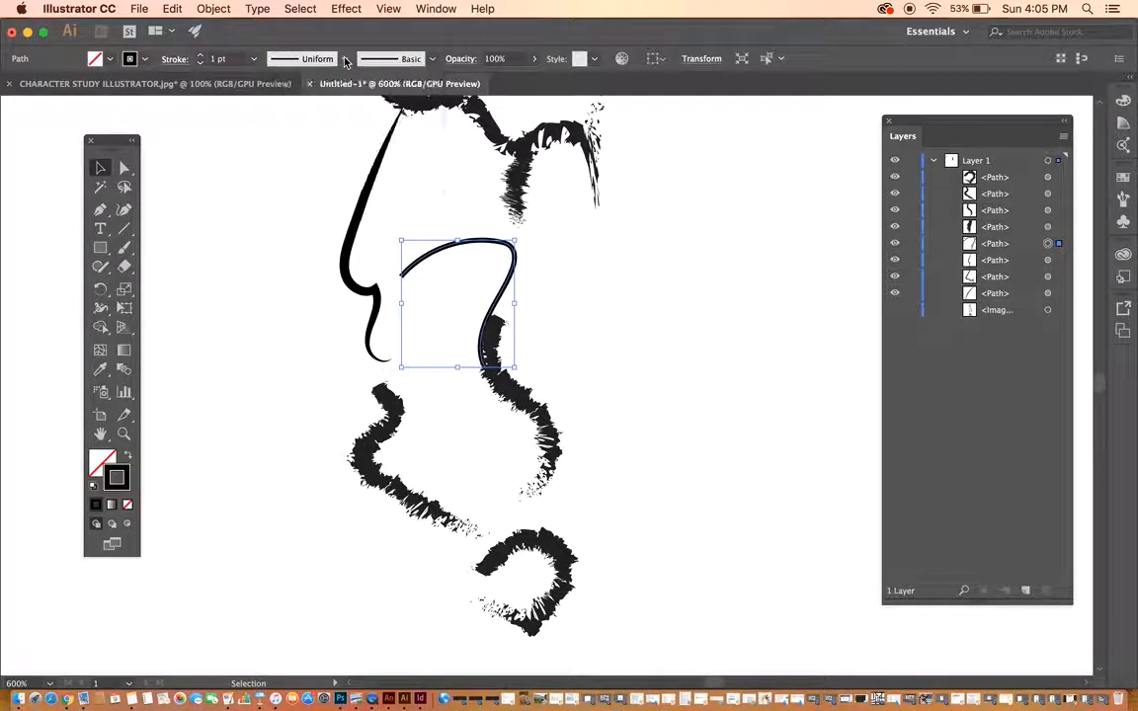
{"action": "left_click", "coordinate": [343, 59]}
{"action": "left_click", "coordinate": [318, 120]}
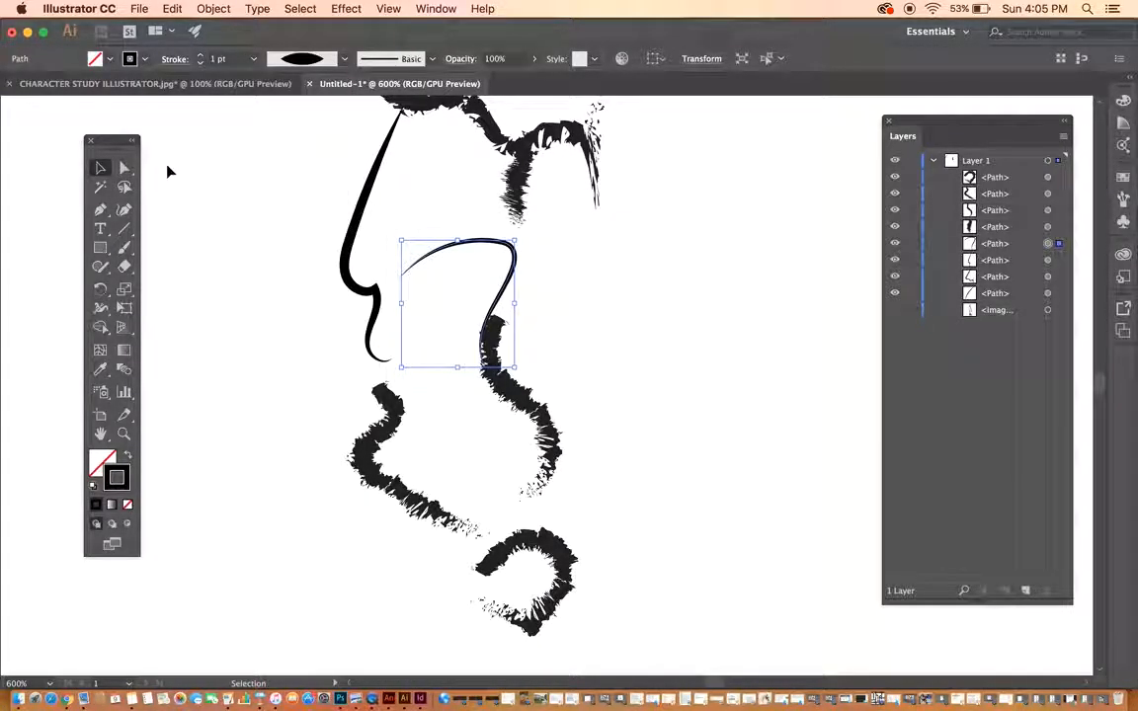
{"action": "left_click", "coordinate": [199, 55]}
{"action": "left_click", "coordinate": [199, 55]}
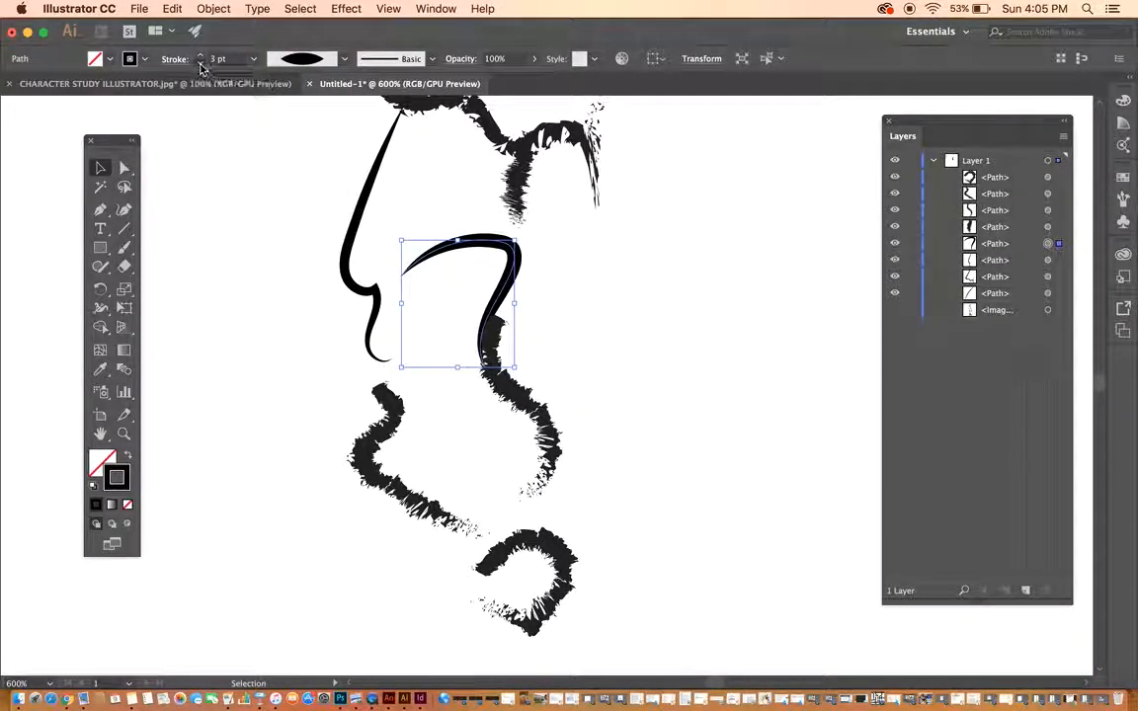
{"action": "left_click", "coordinate": [200, 62]}
Apply the double-tapered width profile, the Basic brush and a 2 pt stroke to the inner edge line of the lower sleeve.
{"action": "left_click", "coordinate": [522, 403]}
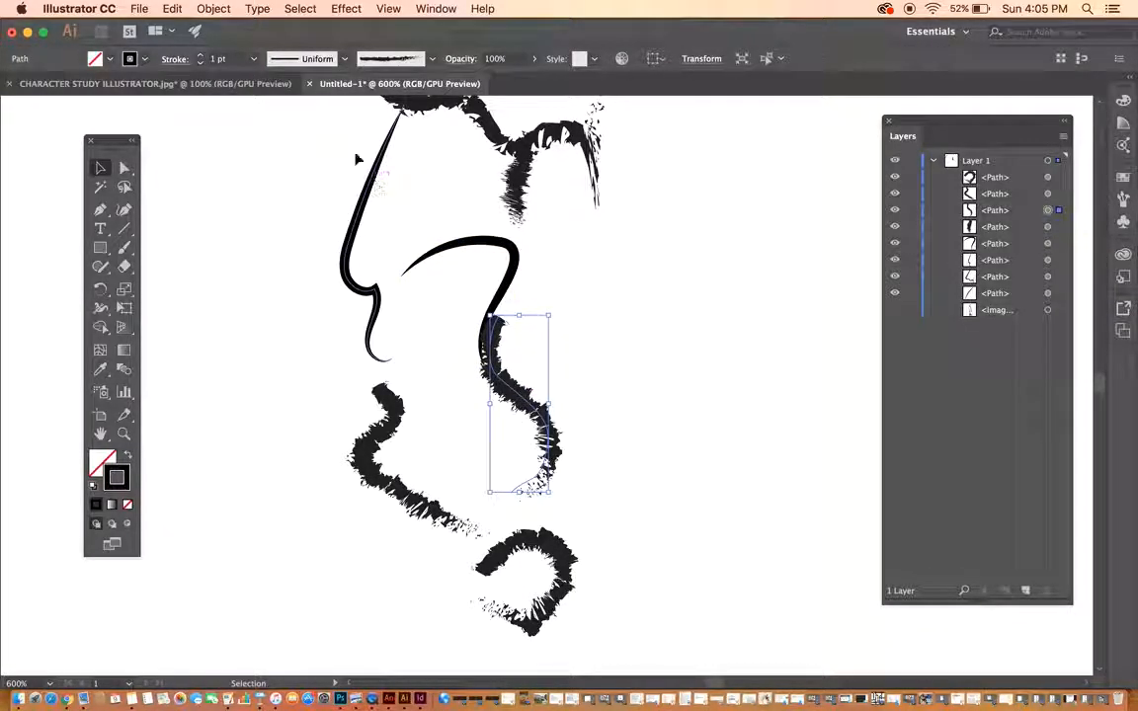
{"action": "left_click", "coordinate": [343, 59]}
{"action": "left_click", "coordinate": [326, 108]}
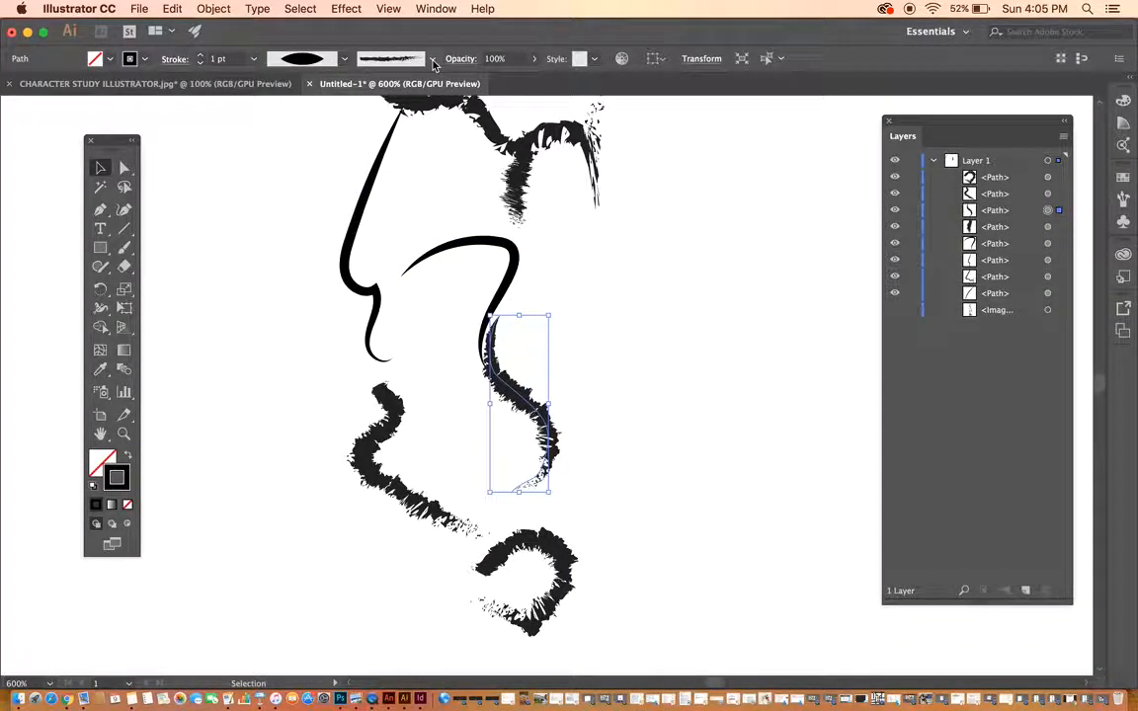
{"action": "left_click", "coordinate": [432, 59]}
{"action": "left_click", "coordinate": [386, 132]}
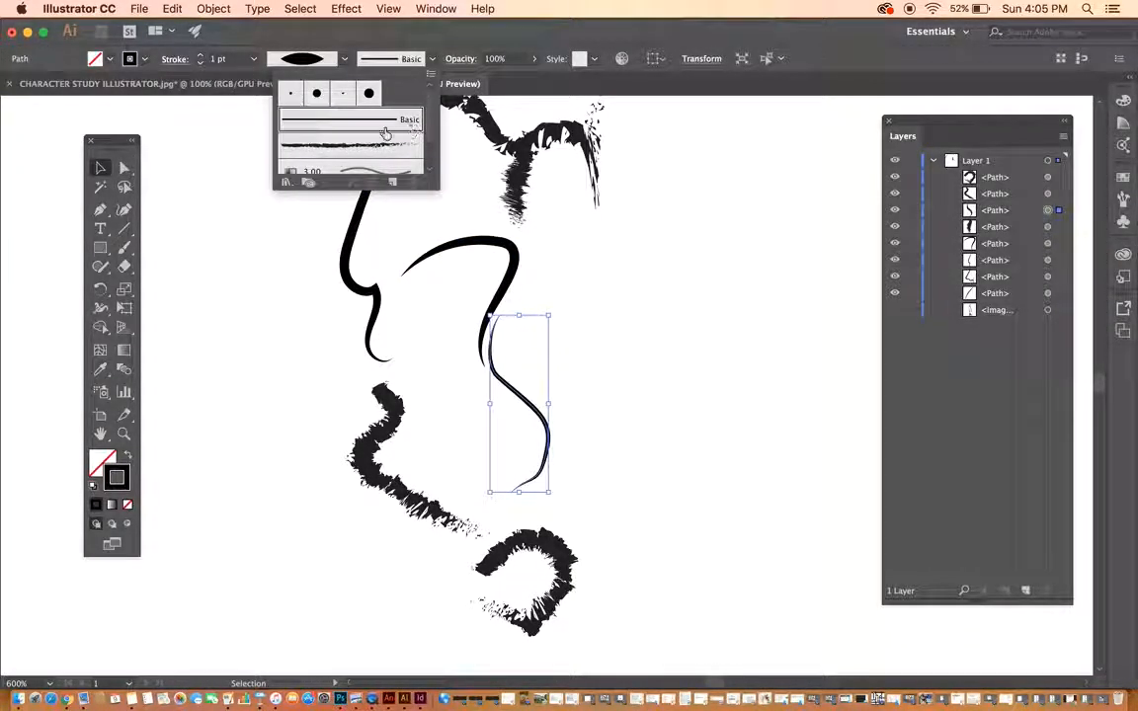
{"action": "left_click", "coordinate": [200, 55]}
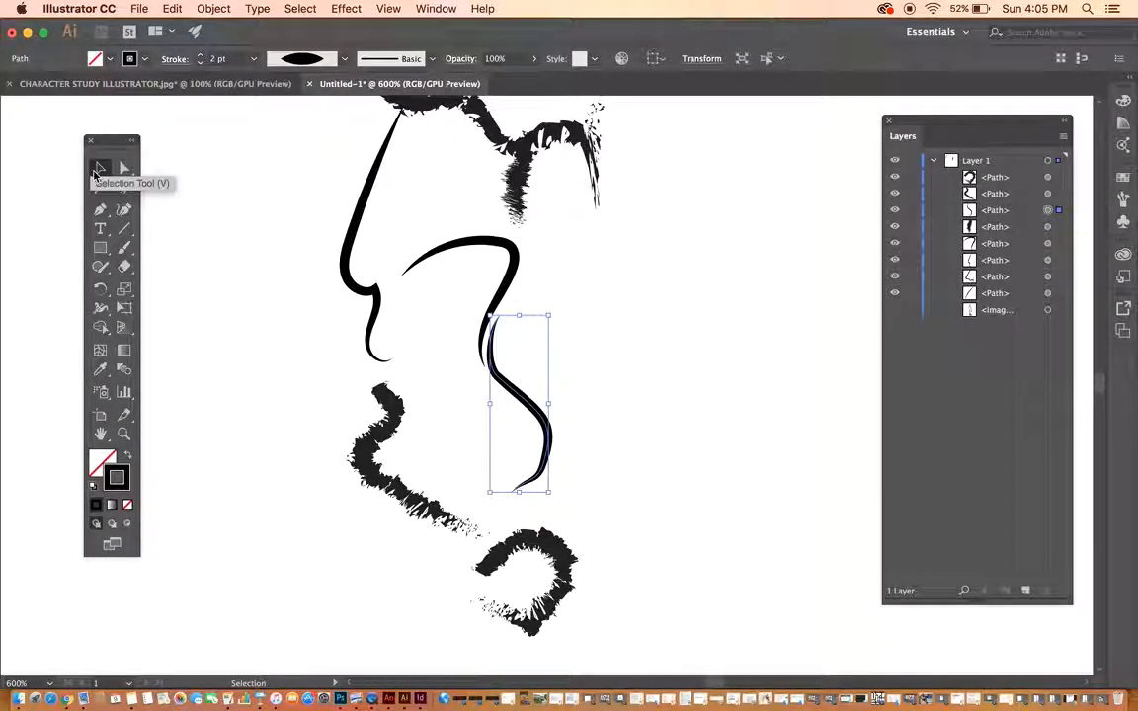
Nudge the lower sleeve's inner line left and down to join the end of the fold line above, and deselect it.
{"action": "key", "text": "Left"}
{"action": "key", "text": "Left"}
{"action": "key", "text": "Left"}
{"action": "key", "text": "Right"}
{"action": "key", "text": "Down"}
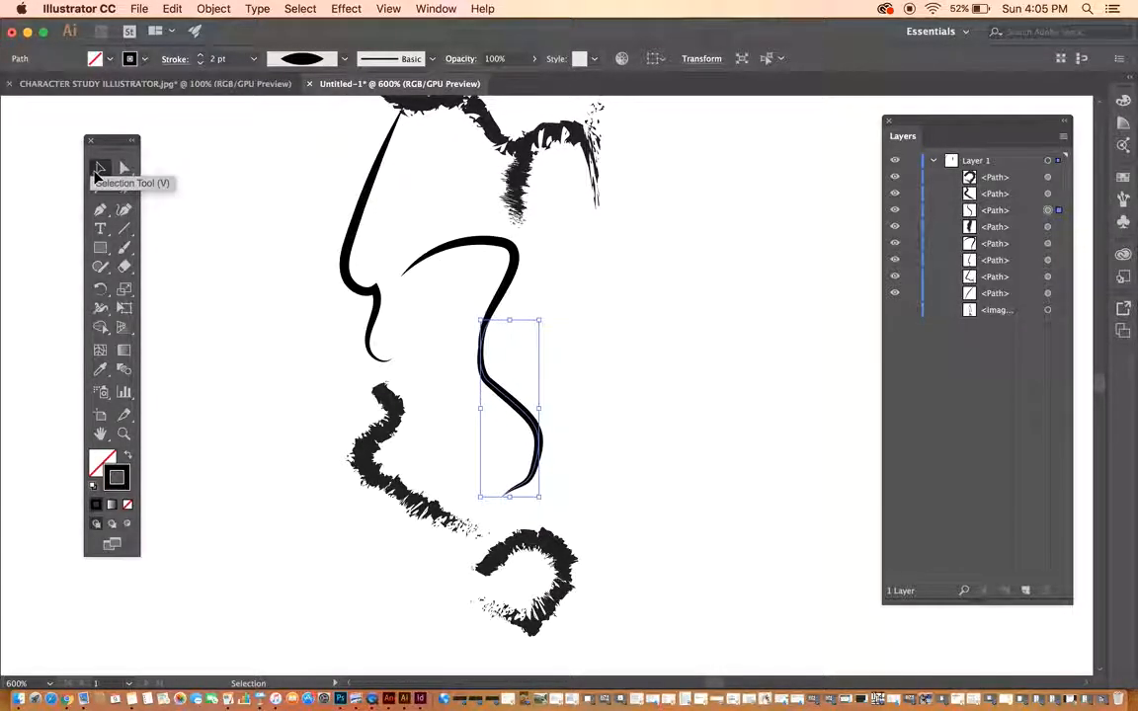
{"action": "left_click", "coordinate": [244, 159]}
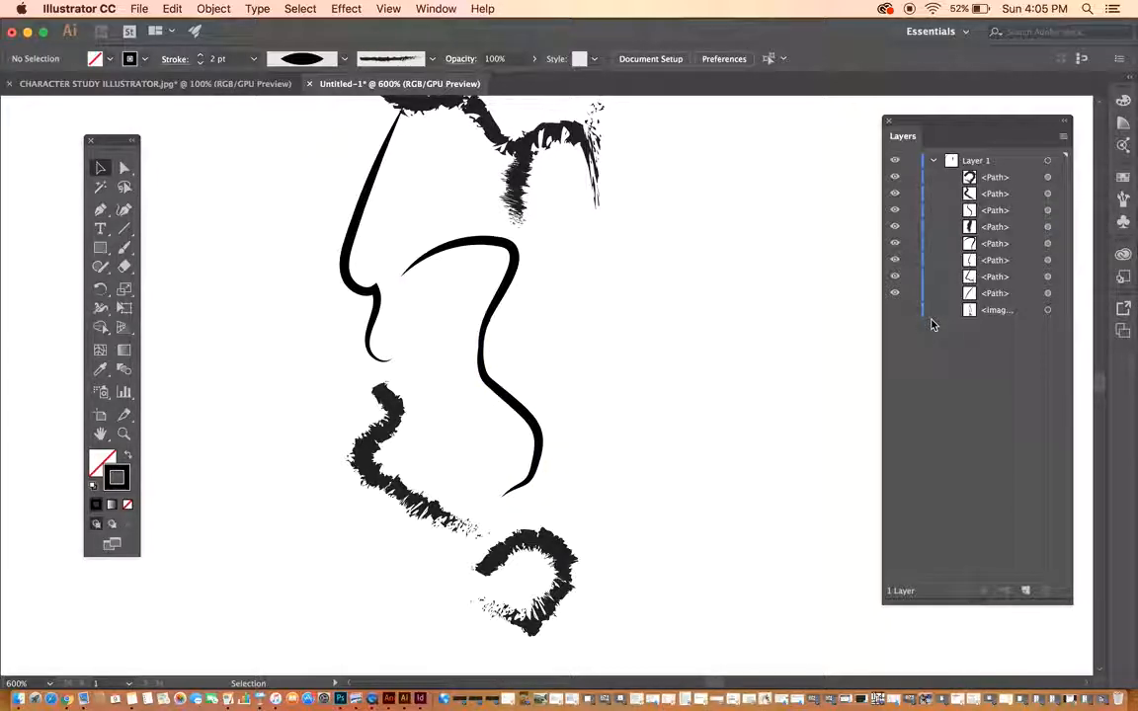
{"action": "scroll", "coordinate": [680, 336], "scroll_direction": "down", "scroll_amount": 5}
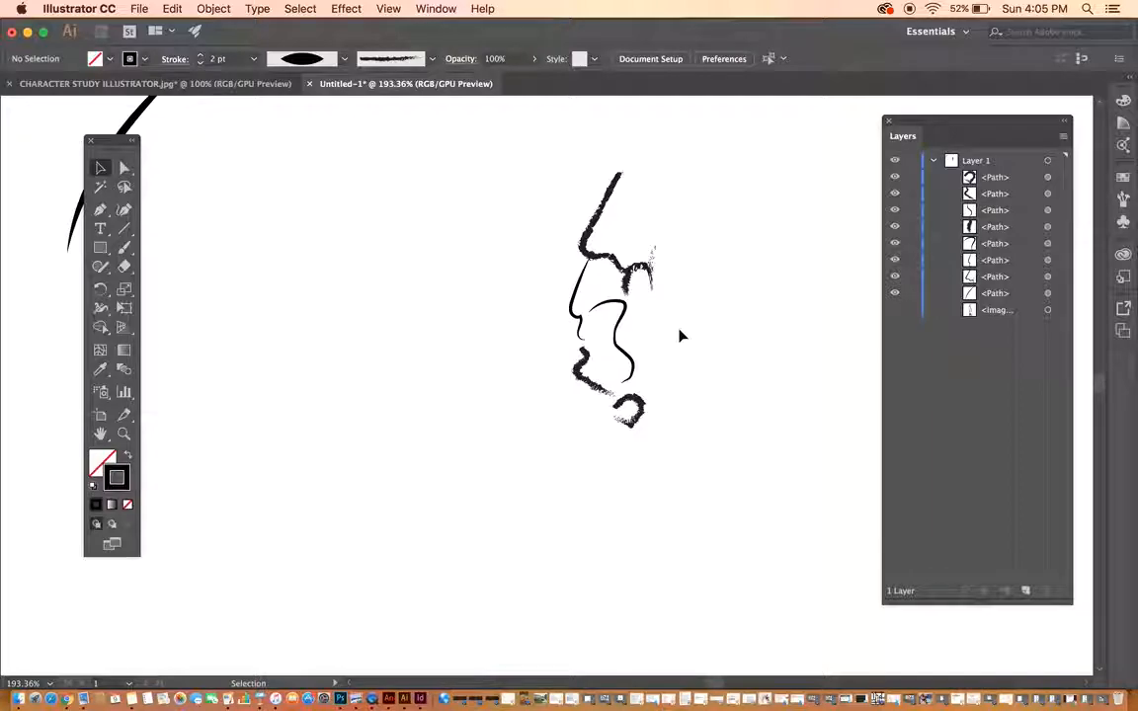